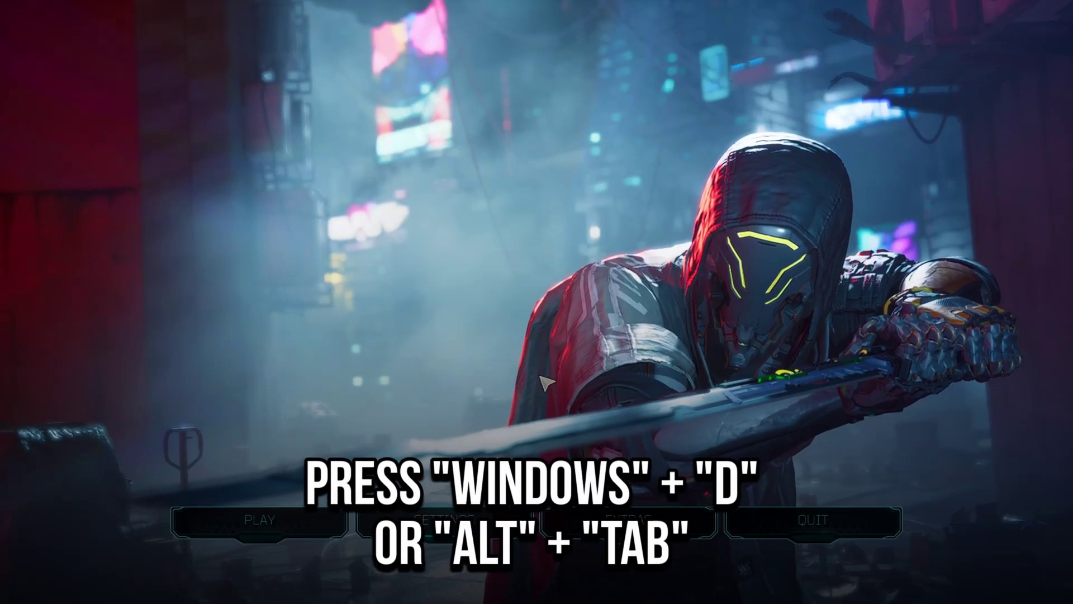
Minimize the game to the desktop and launch Task Manager from the taskbar
{"action": "key", "text": "super+d"}
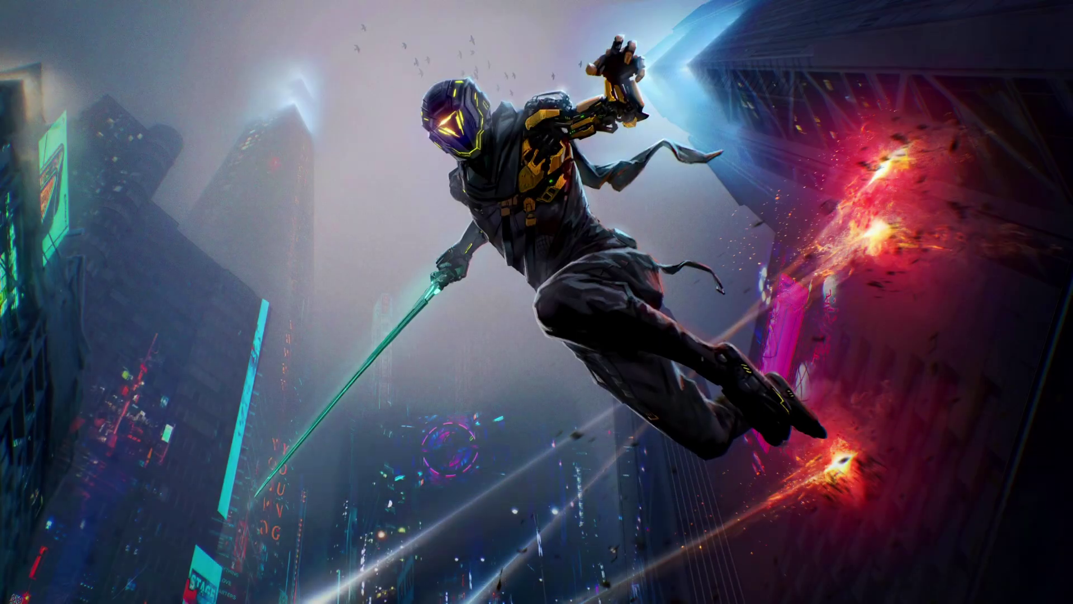
{"action": "right_click", "coordinate": [531, 586]}
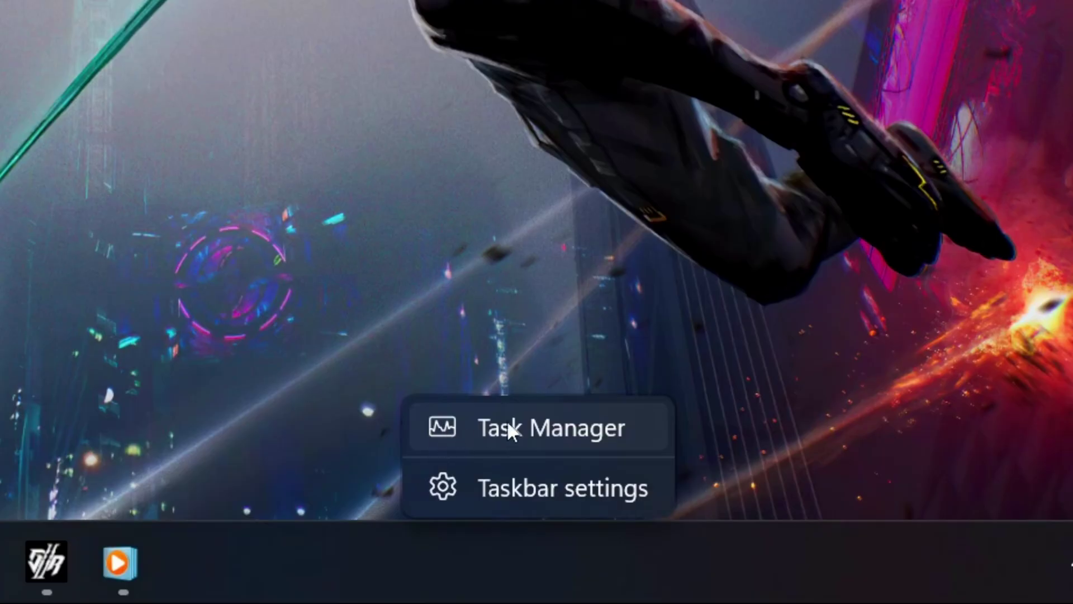
{"action": "left_click", "coordinate": [509, 427]}
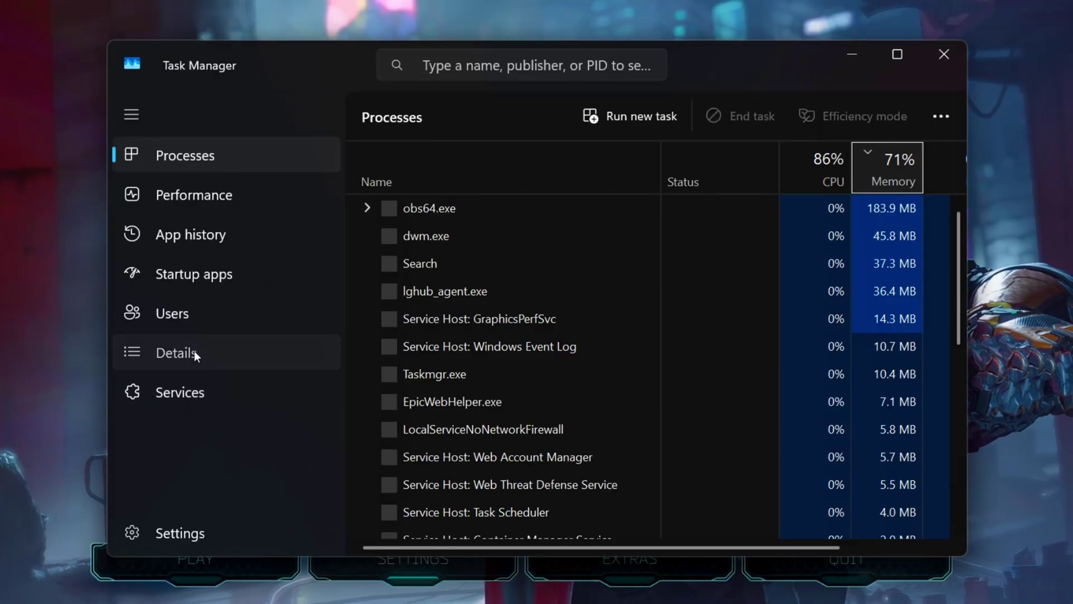
Find 'Ghostrunner 2' in the Details list and open its executable's file location
{"action": "left_click", "coordinate": [193, 353]}
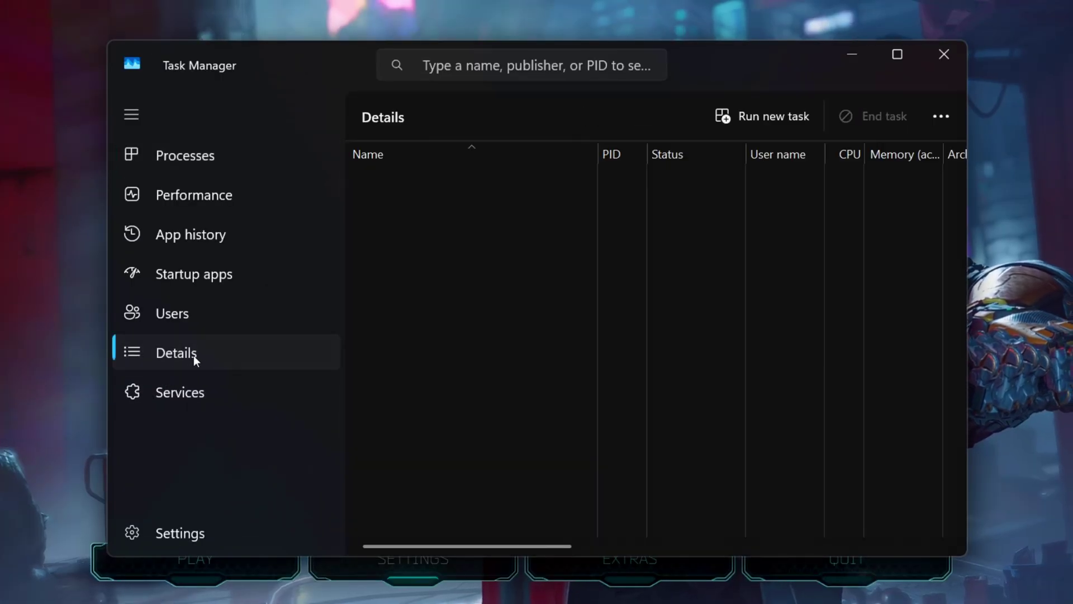
{"action": "left_click", "coordinate": [446, 64]}
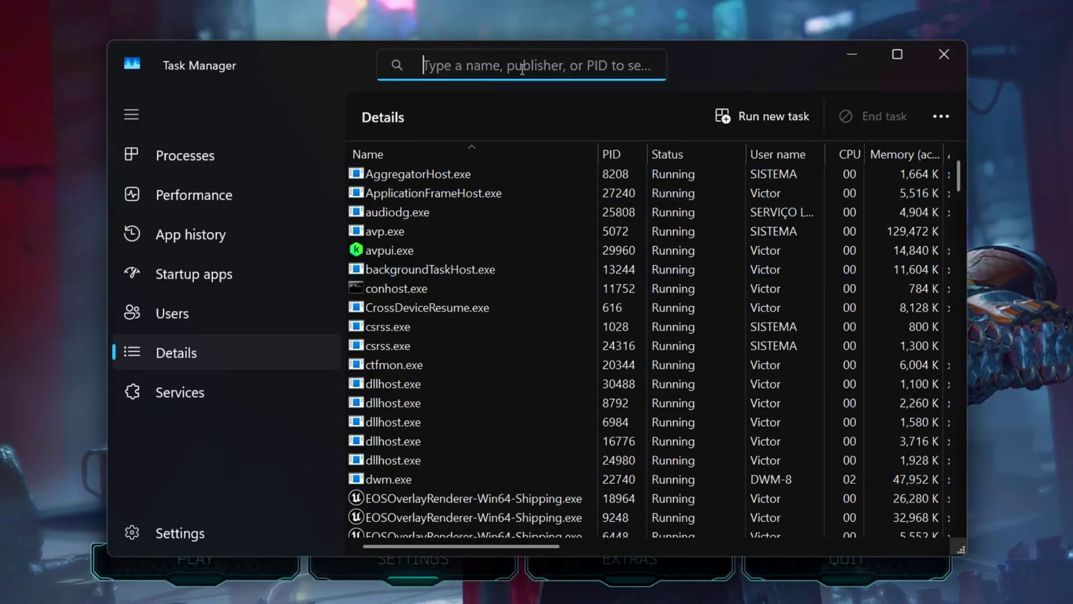
{"action": "type", "text": "Ghostrunner 2"}
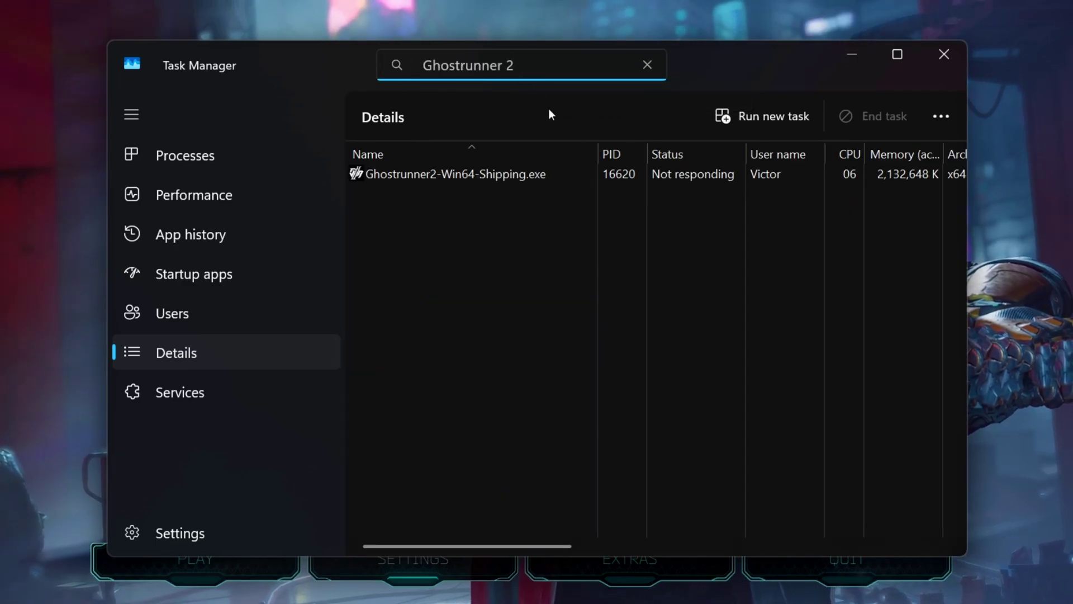
{"action": "right_click", "coordinate": [565, 175]}
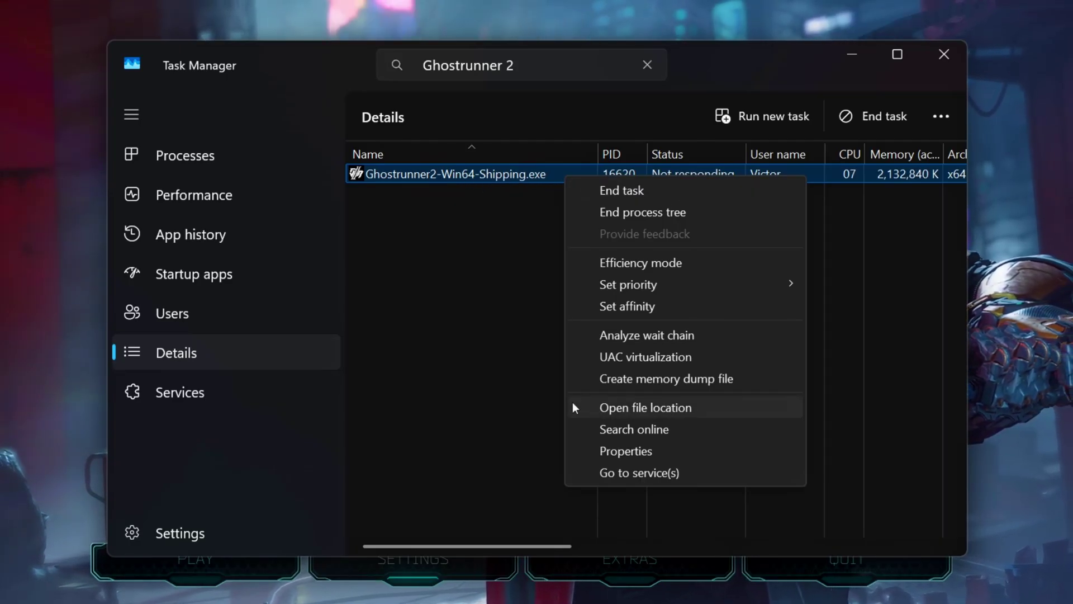
{"action": "left_click", "coordinate": [682, 407]}
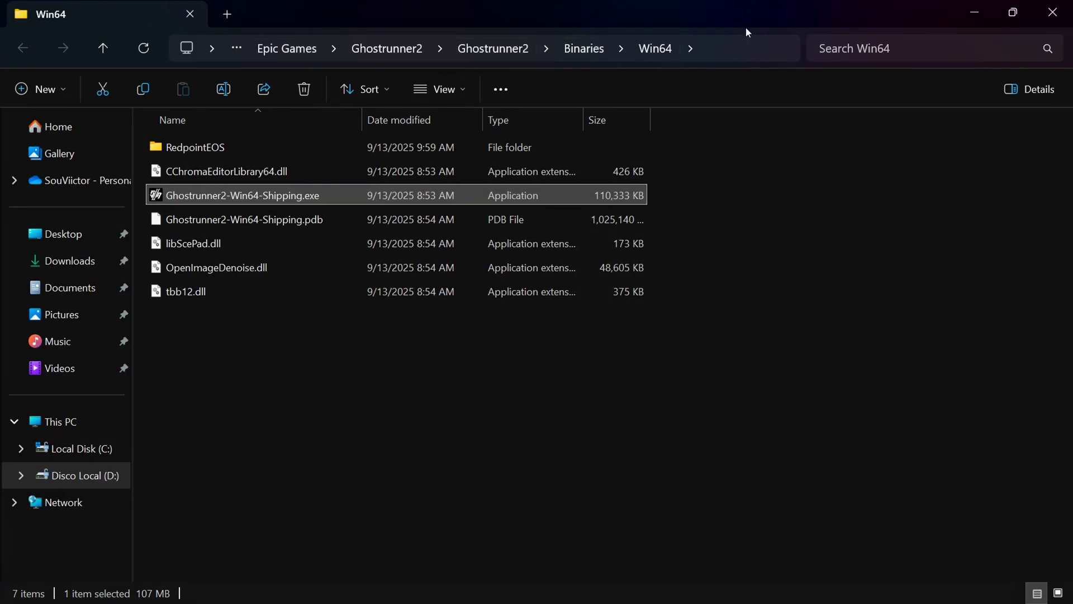
Check the Win64 folder path in the address bar, selecting the drive letter D
{"action": "left_click", "coordinate": [745, 48]}
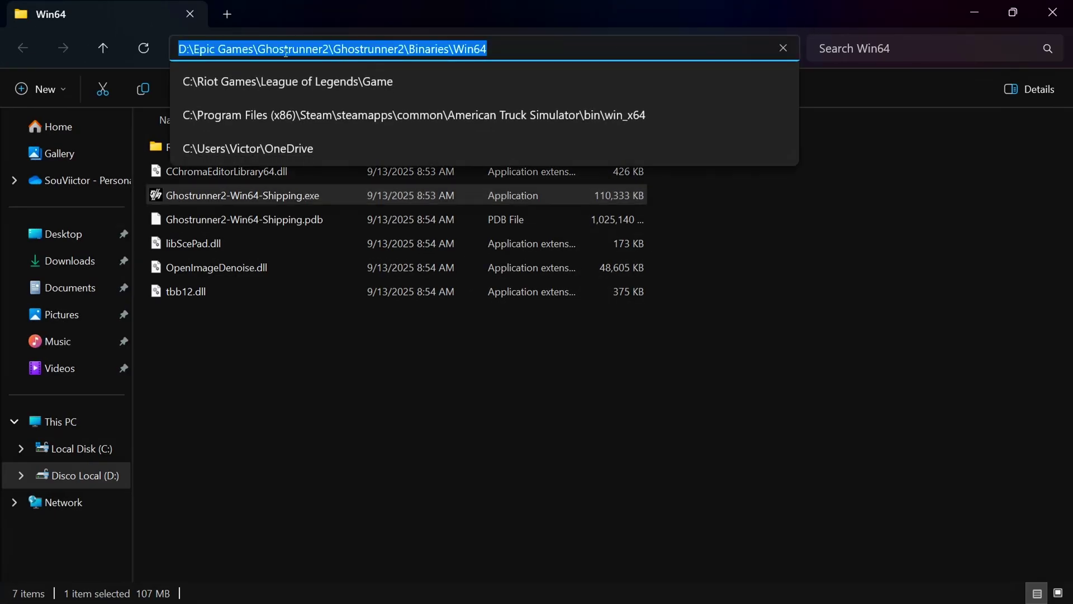
{"action": "left_click", "coordinate": [192, 50]}
{"action": "left_click_drag", "start_coordinate": [188, 50], "coordinate": [178, 49]}
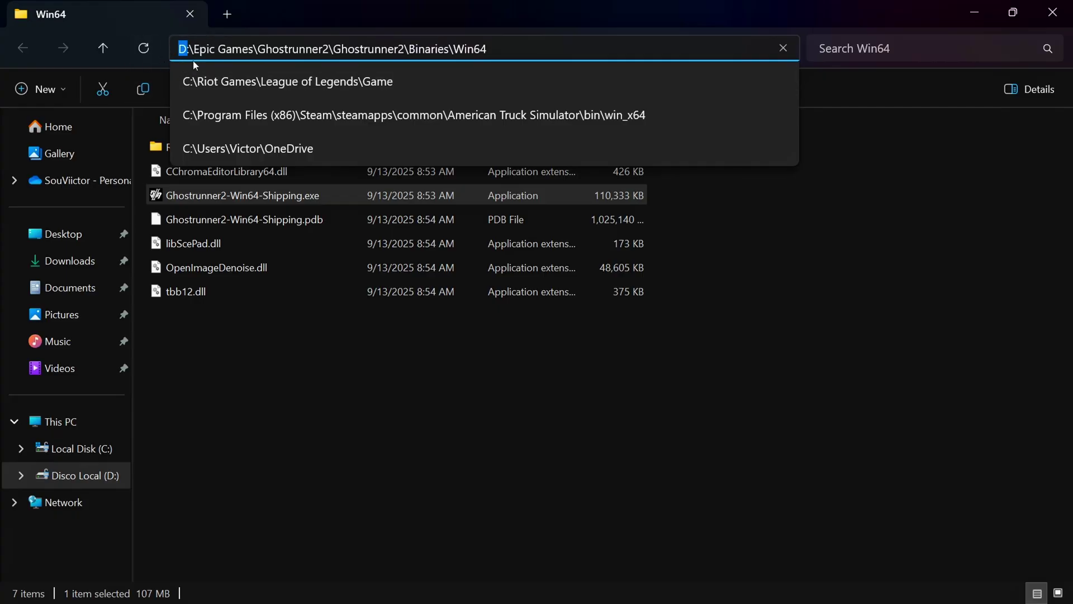
{"action": "left_click", "coordinate": [344, 190]}
Open Properties for Ghostrunner2-Win64-Shipping.exe and move the dialog up and left
{"action": "double_click", "coordinate": [230, 194]}
{"action": "key", "text": "shift+F10"}
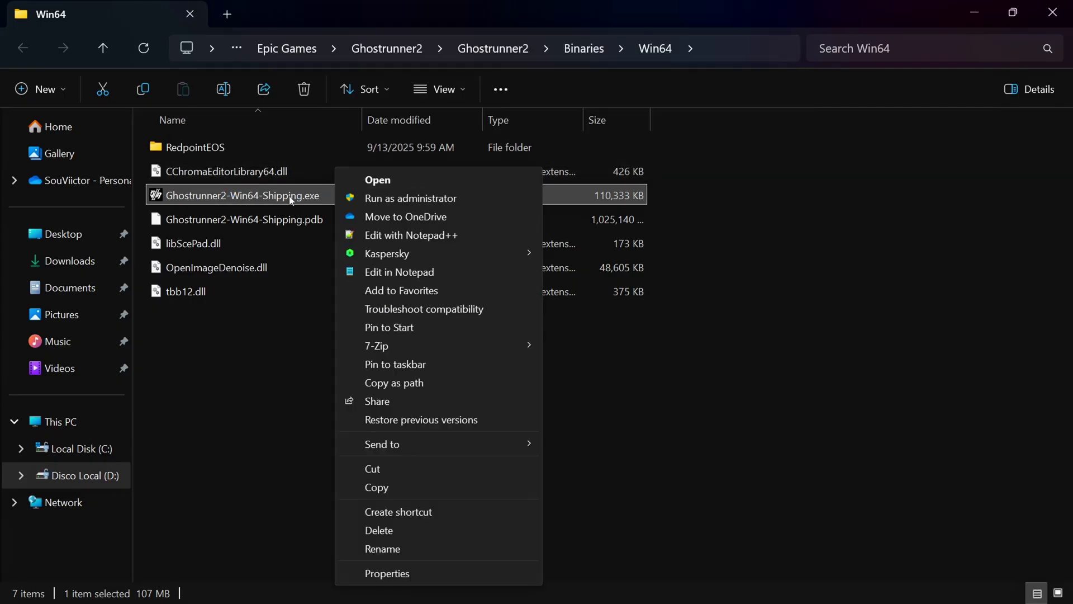
{"action": "left_click", "coordinate": [395, 574]}
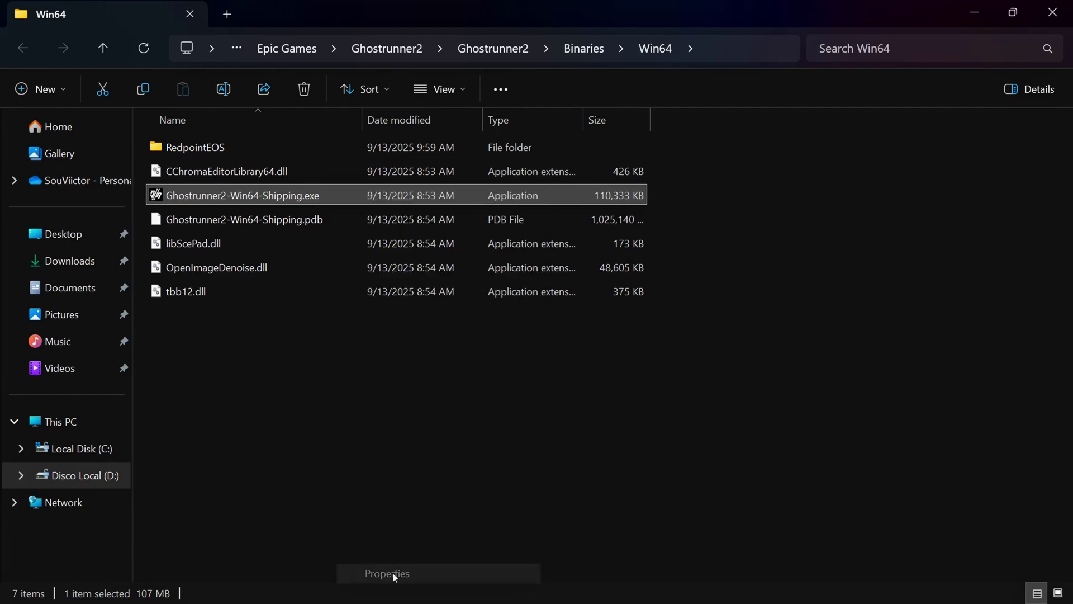
{"action": "left_click_drag", "start_coordinate": [598, 140], "coordinate": [422, 91]}
On the Compatibility tab, tick Disable fullscreen optimizations and apply
{"action": "left_click", "coordinate": [491, 130]}
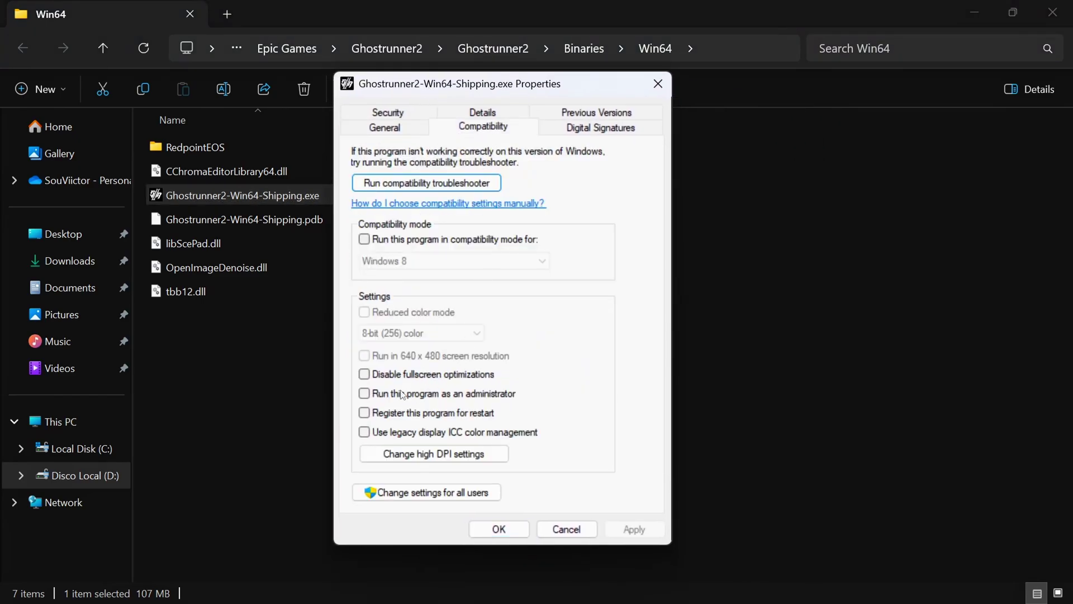
{"action": "left_click", "coordinate": [364, 375]}
{"action": "left_click", "coordinate": [633, 531]}
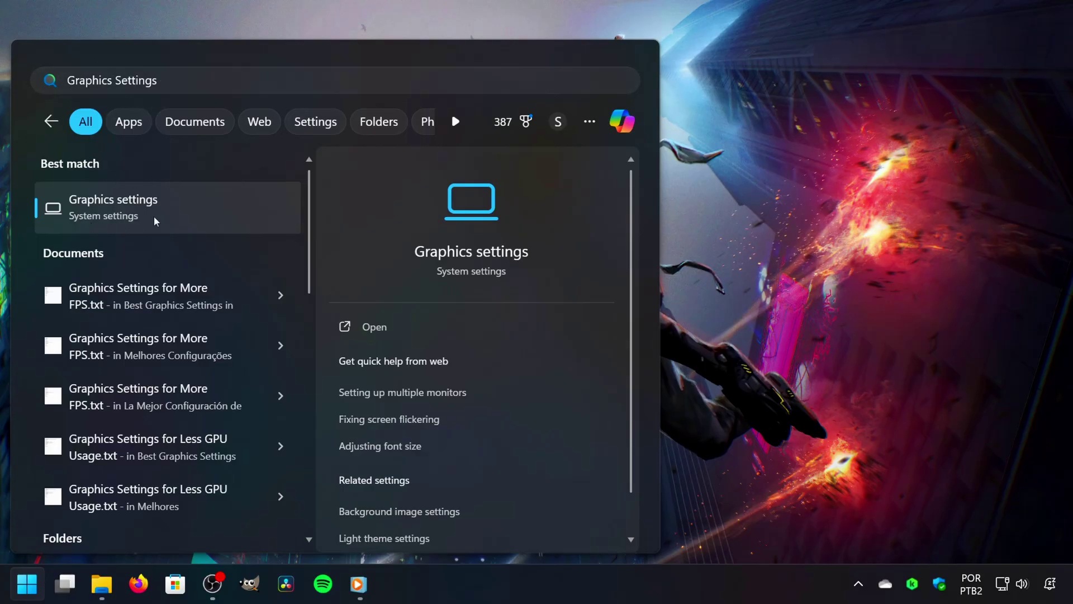
In Graphics settings, filter custom apps for 'Ghostrunner 2' and set its GPU preference to High performance
{"action": "left_click", "coordinate": [182, 216]}
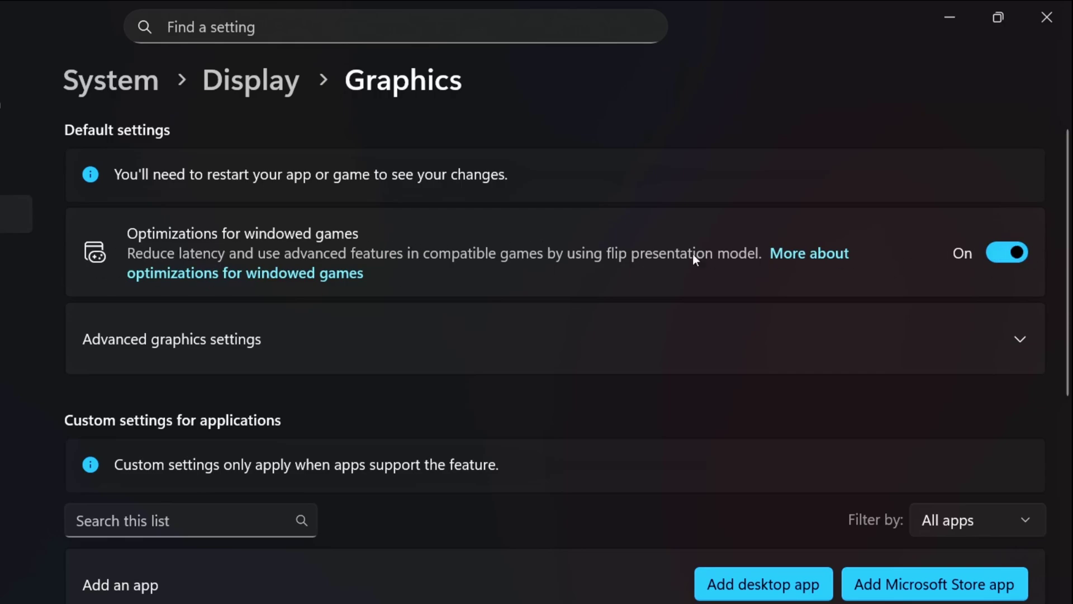
{"action": "left_click", "coordinate": [290, 342]}
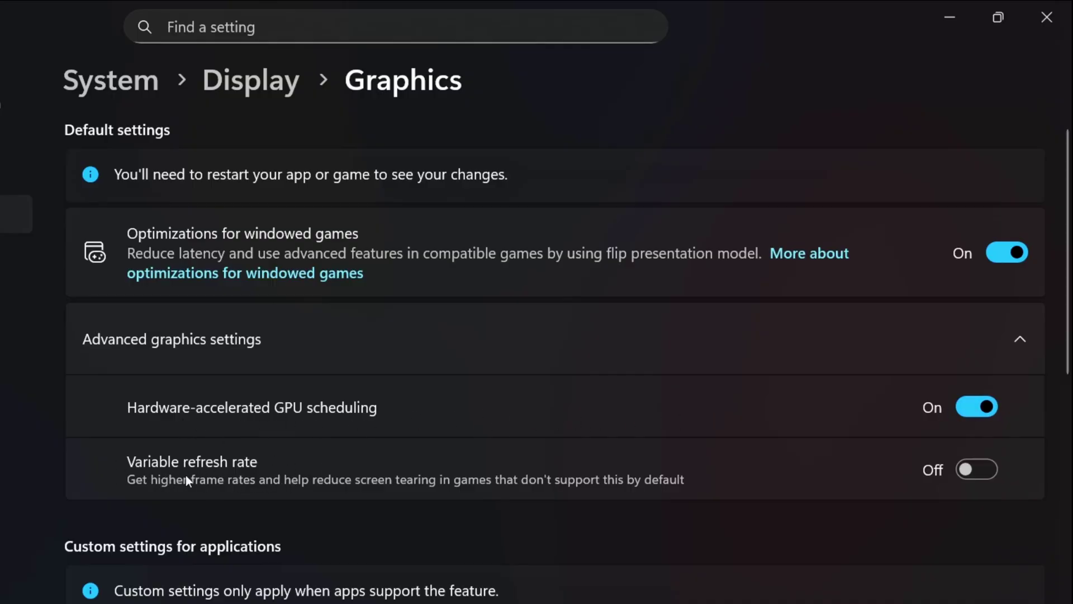
{"action": "scroll", "coordinate": [297, 471], "scroll_direction": "down", "scroll_amount": 8}
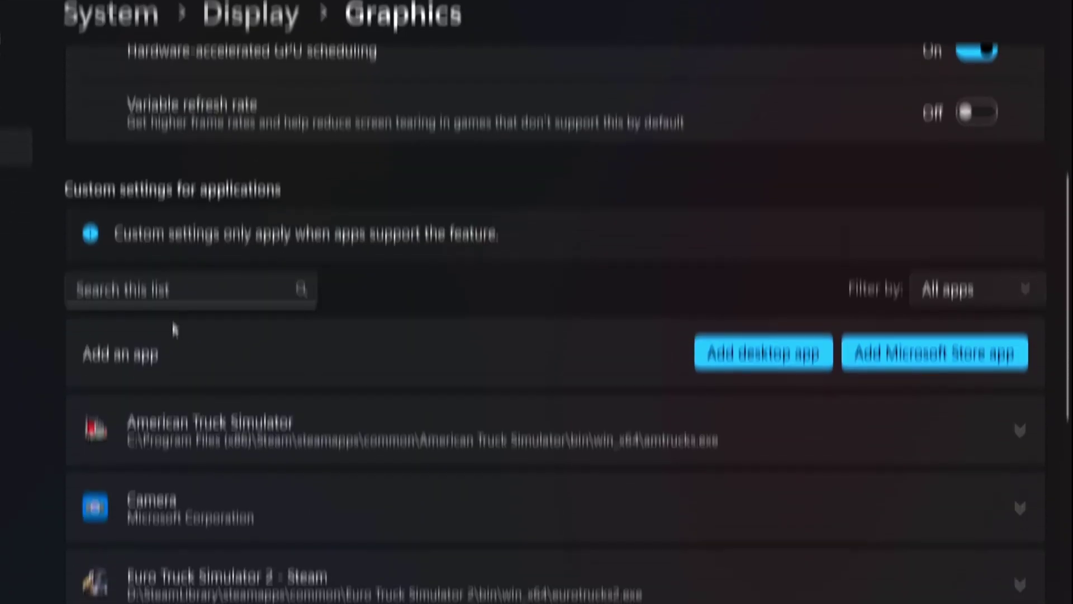
{"action": "left_click", "coordinate": [143, 205]}
{"action": "type", "text": "Ghostrunner 2"}
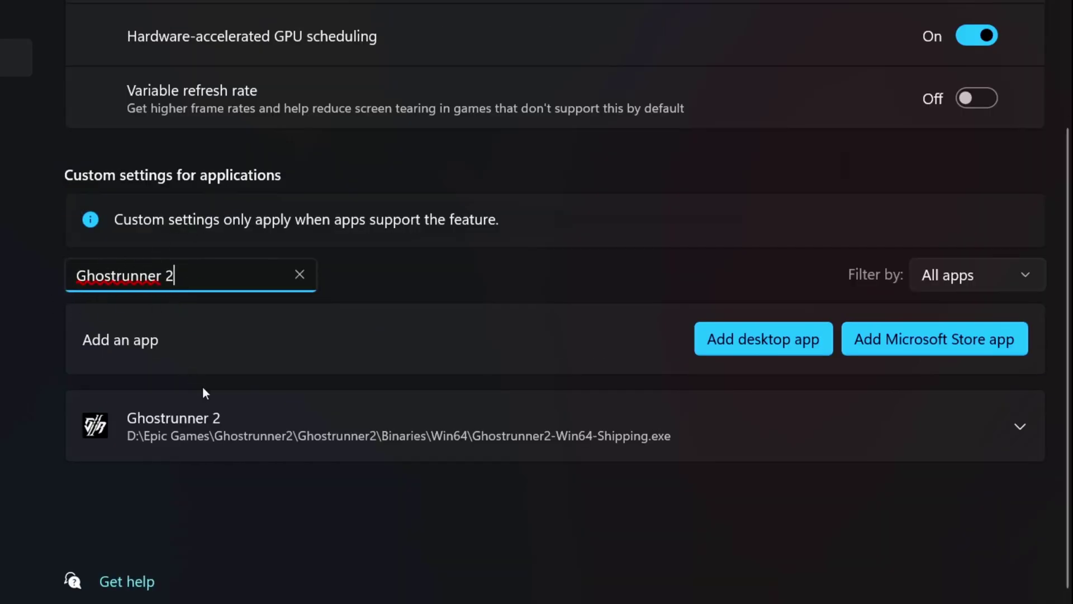
{"action": "left_click", "coordinate": [271, 433]}
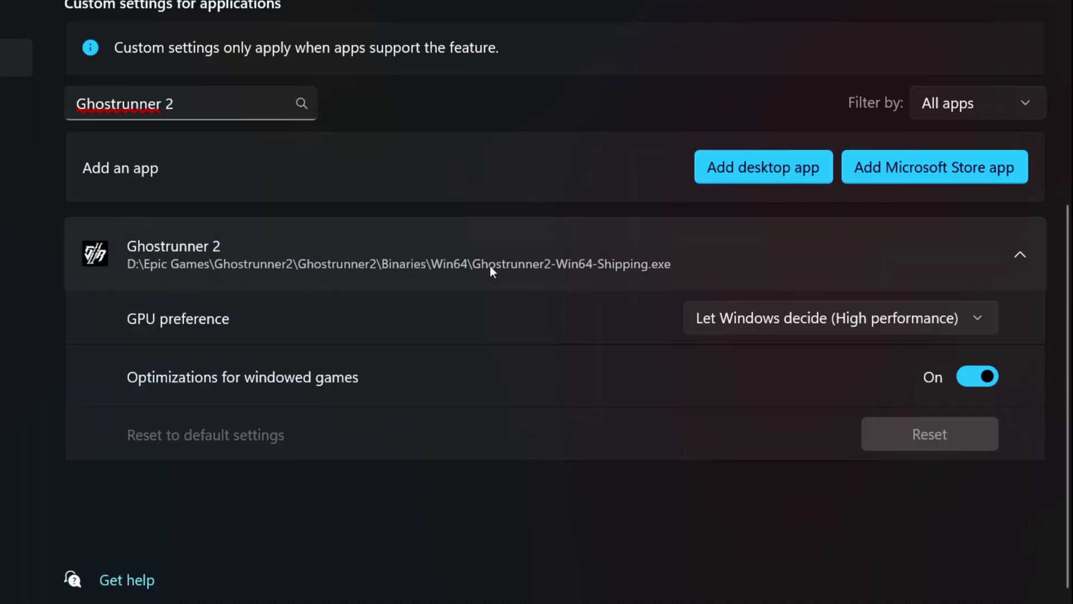
{"action": "left_click", "coordinate": [741, 319]}
{"action": "left_click", "coordinate": [741, 395]}
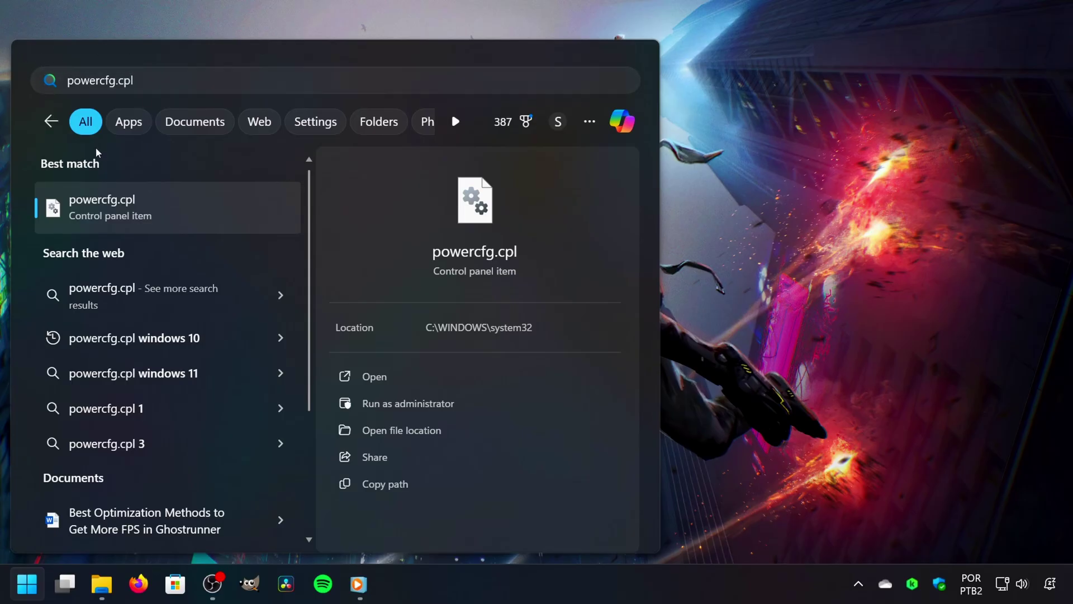
Open Power Options via powercfg.cpl and select the AMD Ryzen™ High Performance plan
{"action": "left_click", "coordinate": [191, 213]}
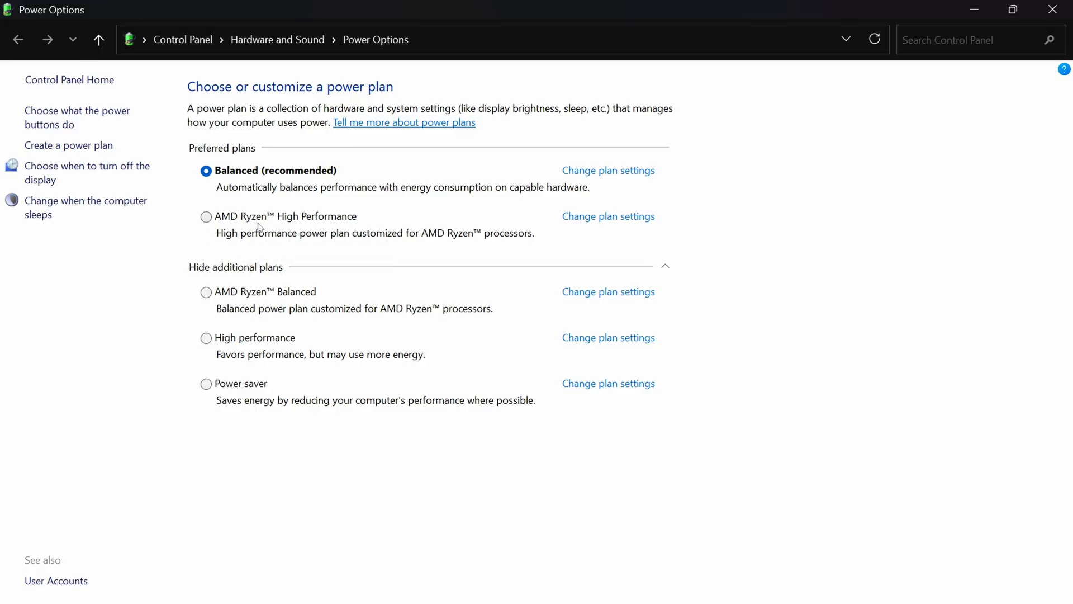
{"action": "left_click", "coordinate": [207, 217]}
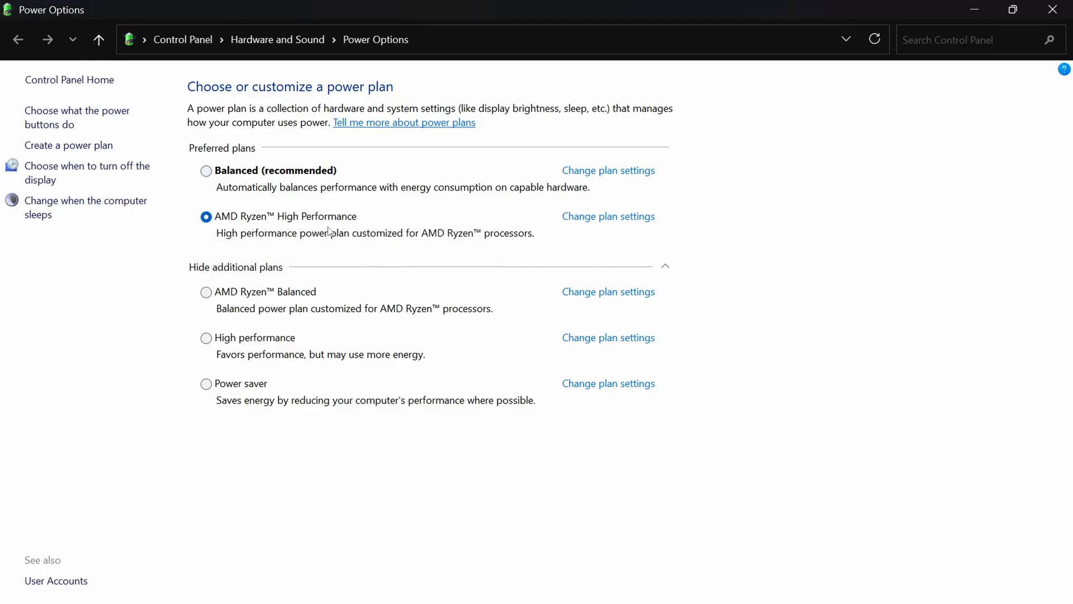
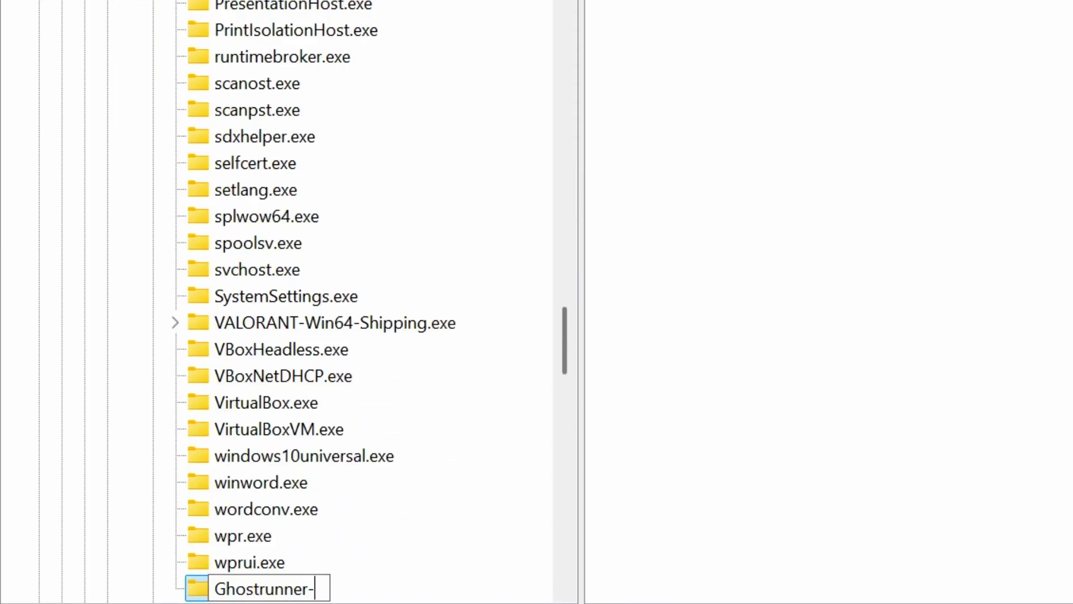
Create a new key and name it Ghostrunner2-Win64-Shipping.exe
{"action": "type", "text": "4-Shi"}
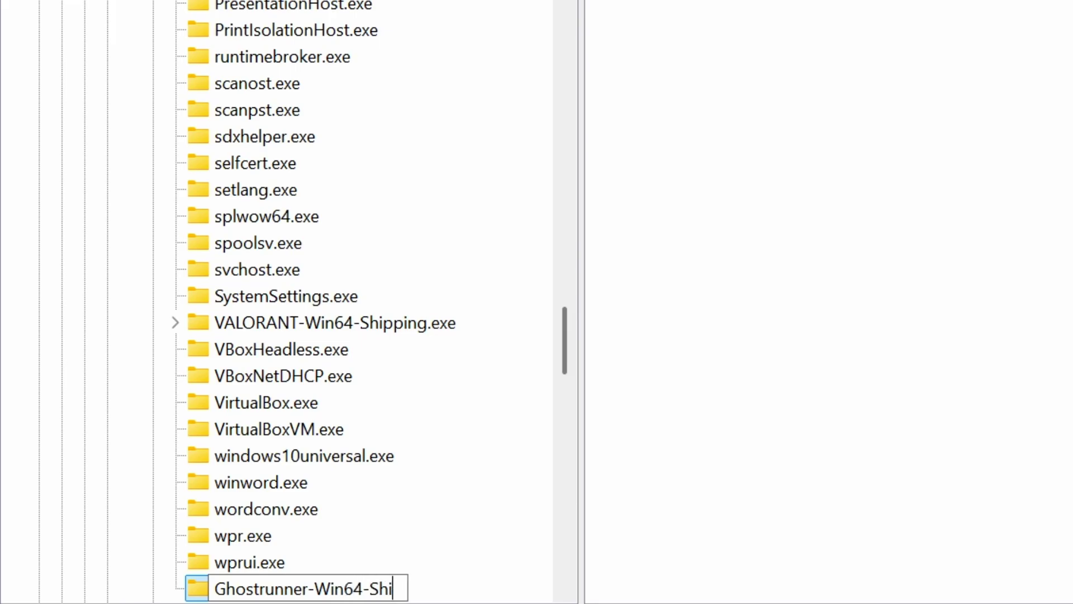
{"action": "type", "text": "pping.exe"}
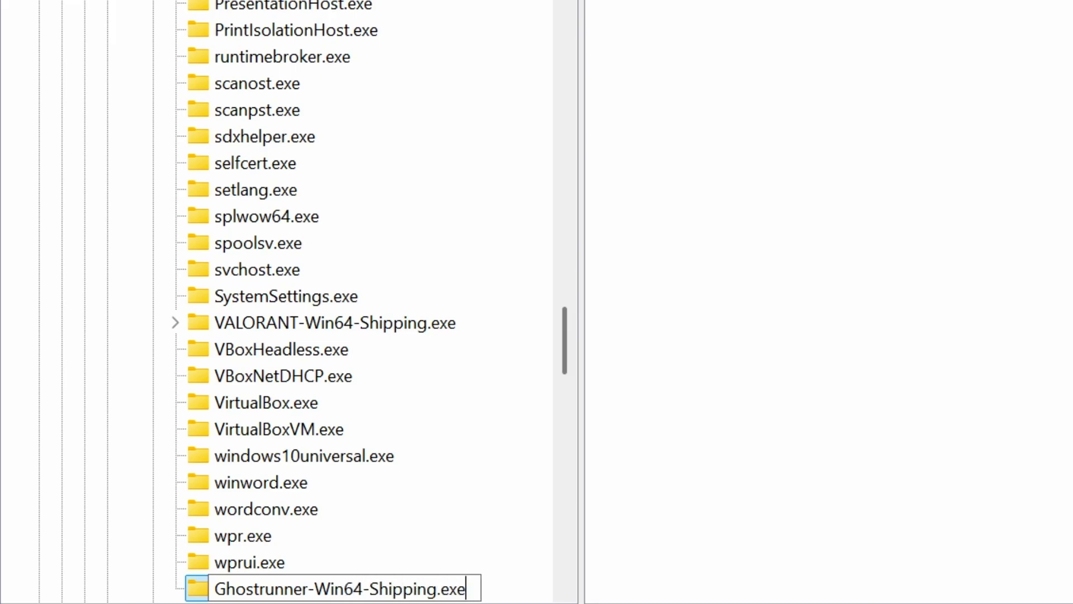
{"action": "key", "text": "Return"}
{"action": "scroll", "coordinate": [374, 326], "scroll_direction": "down", "scroll_amount": 5}
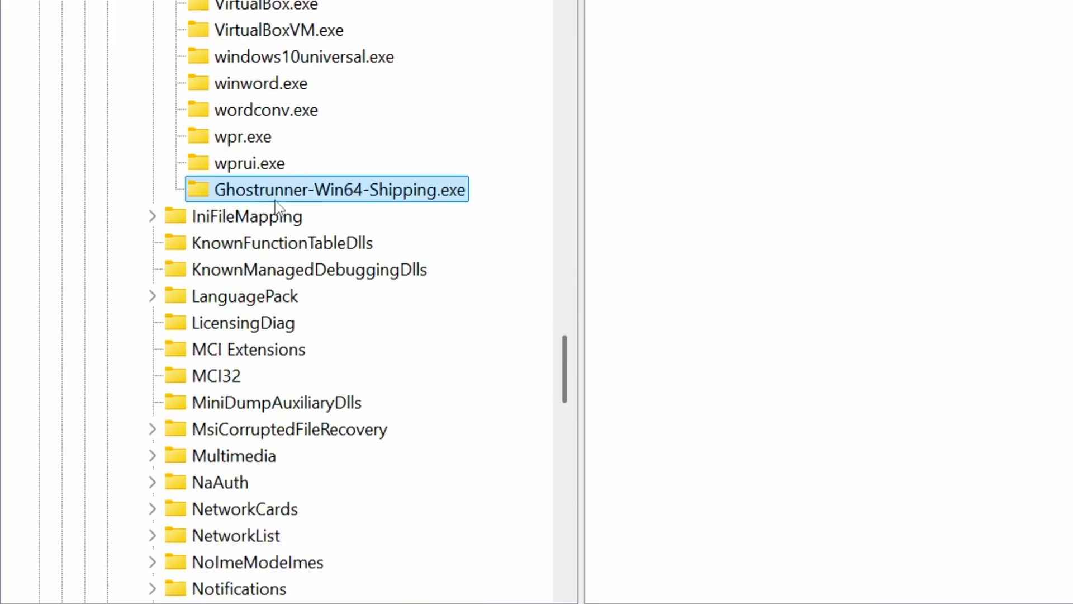
{"action": "left_click", "coordinate": [303, 195]}
{"action": "left_click", "coordinate": [303, 195]}
{"action": "type", "text": "2"}
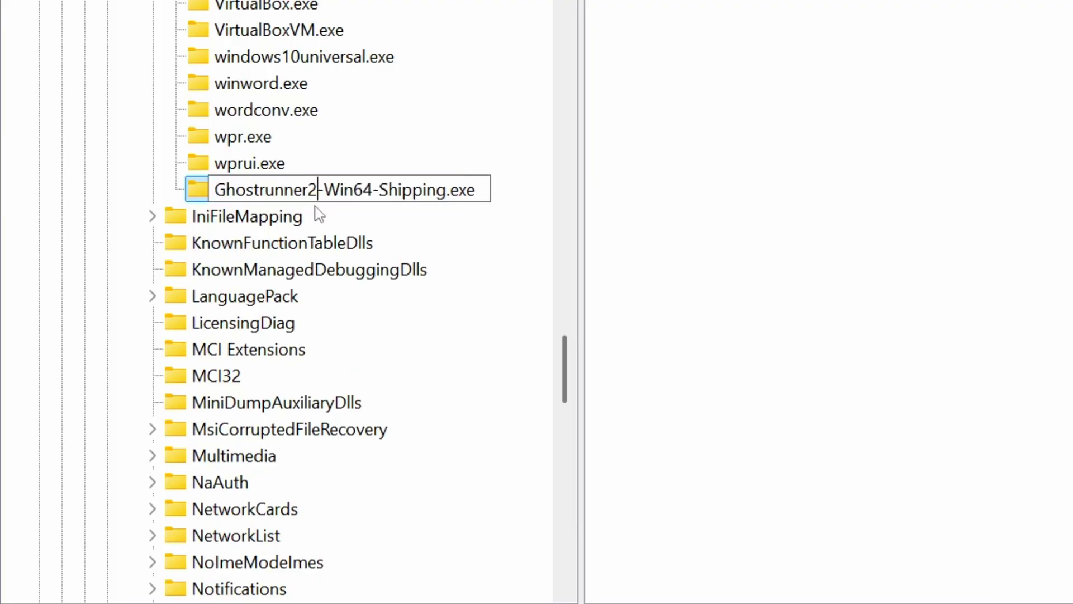
{"action": "key", "text": "Return"}
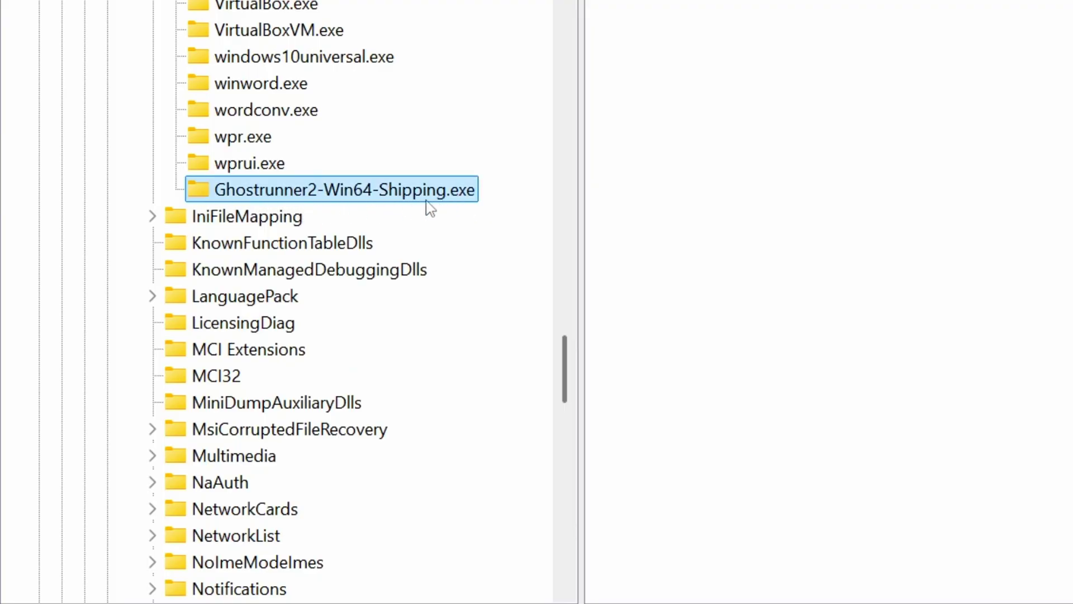
Add a subkey named PerfOptions under the Ghostrunner2-Win64-Shipping.exe key
{"action": "right_click", "coordinate": [467, 202]}
{"action": "mouse_move", "coordinate": [531, 246]}
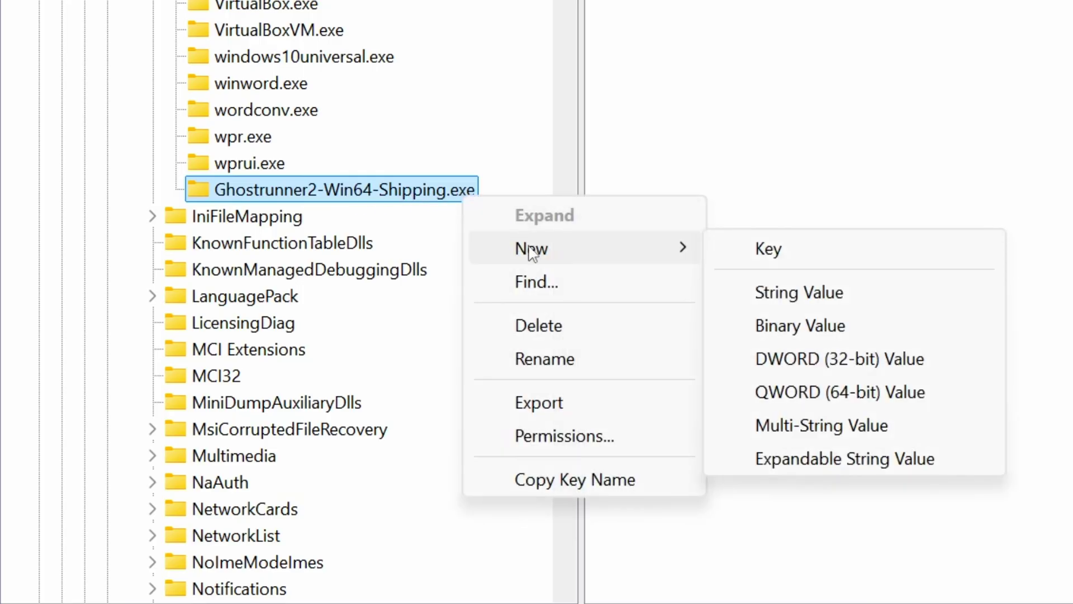
{"action": "left_click", "coordinate": [771, 257]}
{"action": "type", "text": "Perf"}
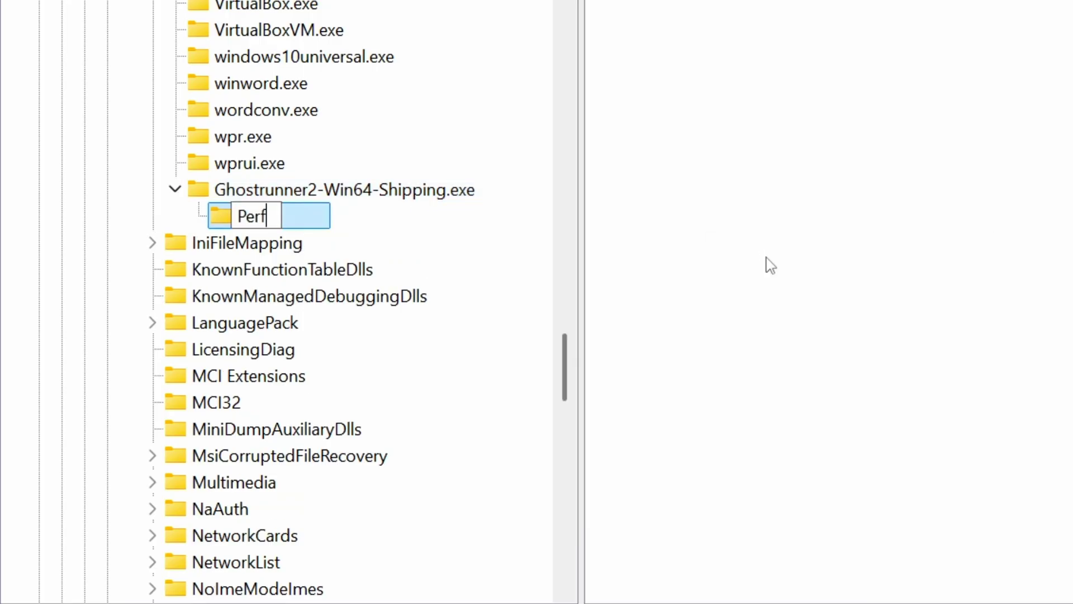
{"action": "type", "text": "Options"}
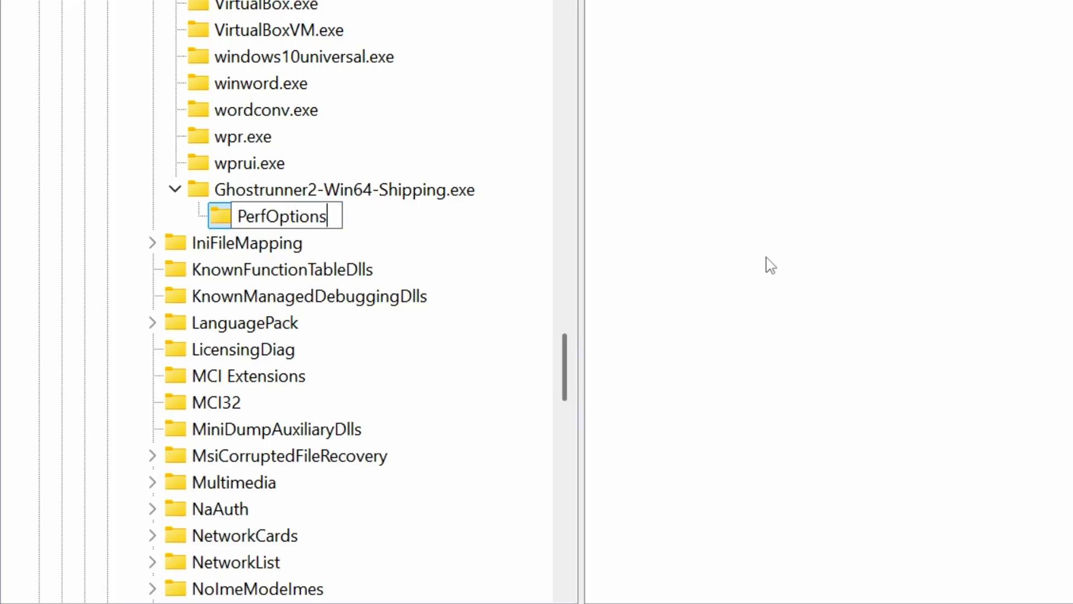
{"action": "key", "text": "Return"}
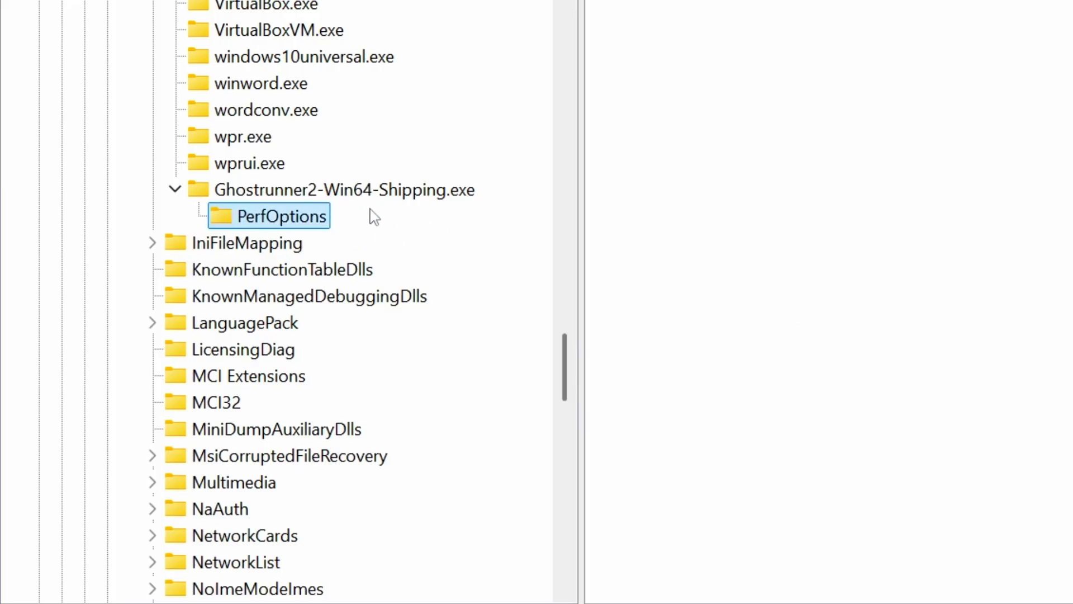
Add a DWORD (32-bit) value named CpuPriorityClass under PerfOptions
{"action": "right_click", "coordinate": [288, 218]}
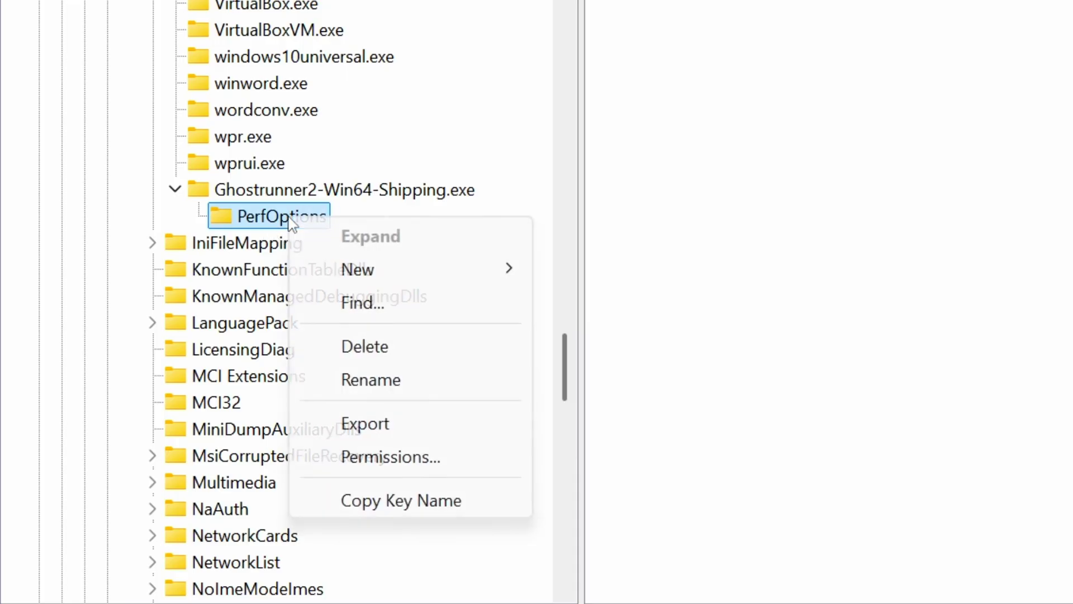
{"action": "mouse_move", "coordinate": [398, 277]}
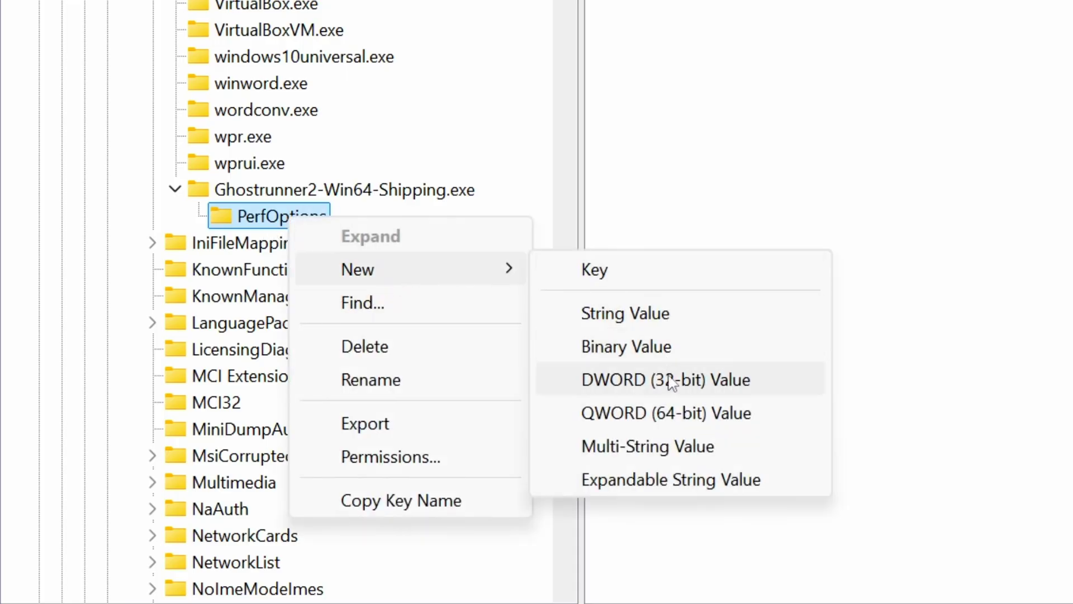
{"action": "left_click", "coordinate": [795, 384]}
{"action": "type", "text": "CpuPri"}
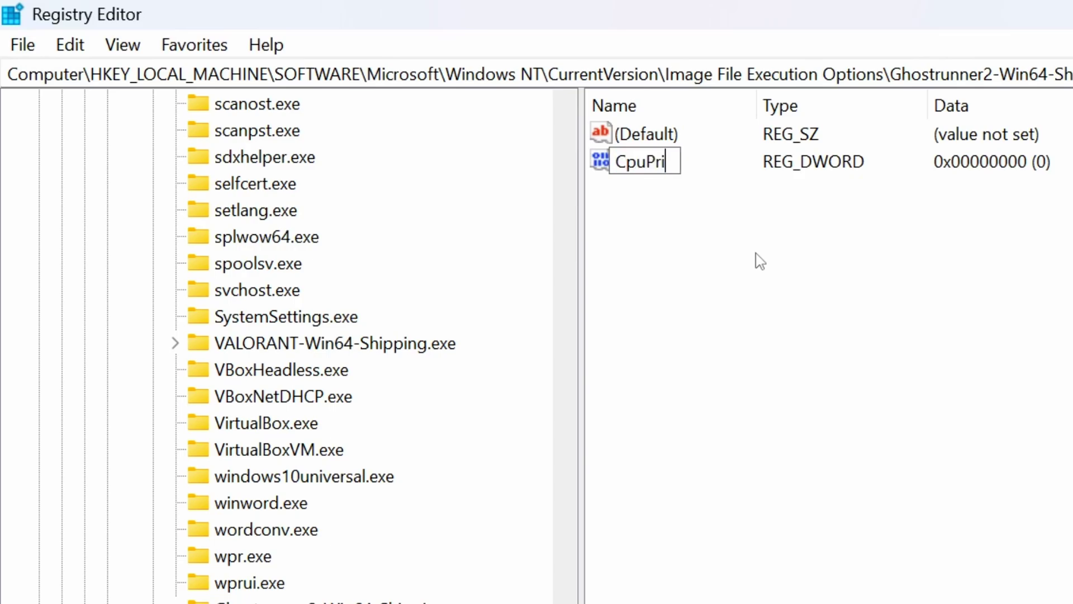
{"action": "type", "text": "orityClass"}
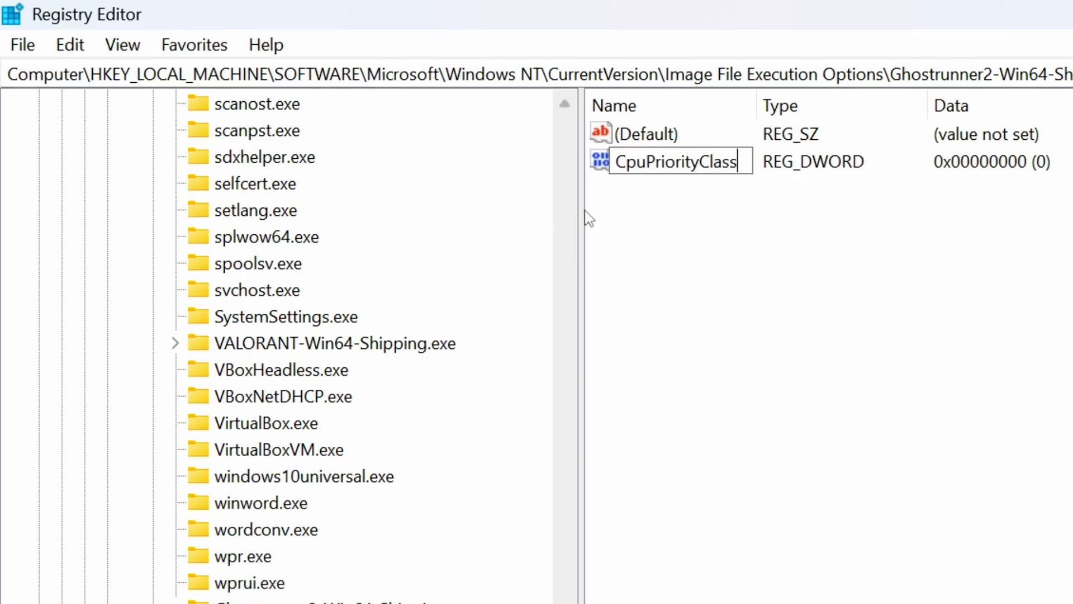
{"action": "key", "text": "Return"}
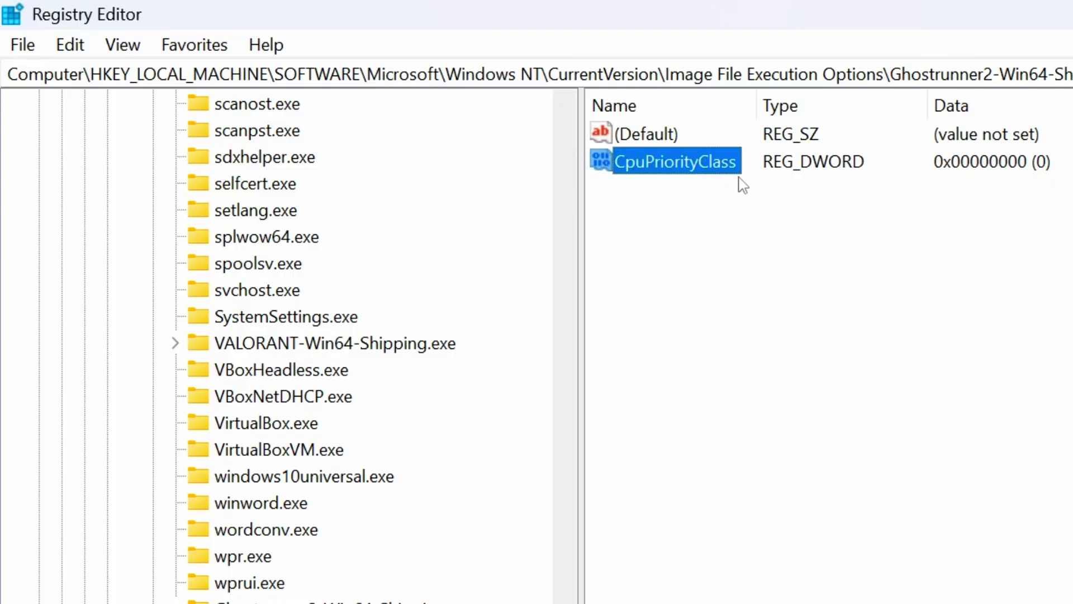
Change the CpuPriorityClass value data from 0 to 3
{"action": "right_click", "coordinate": [676, 167]}
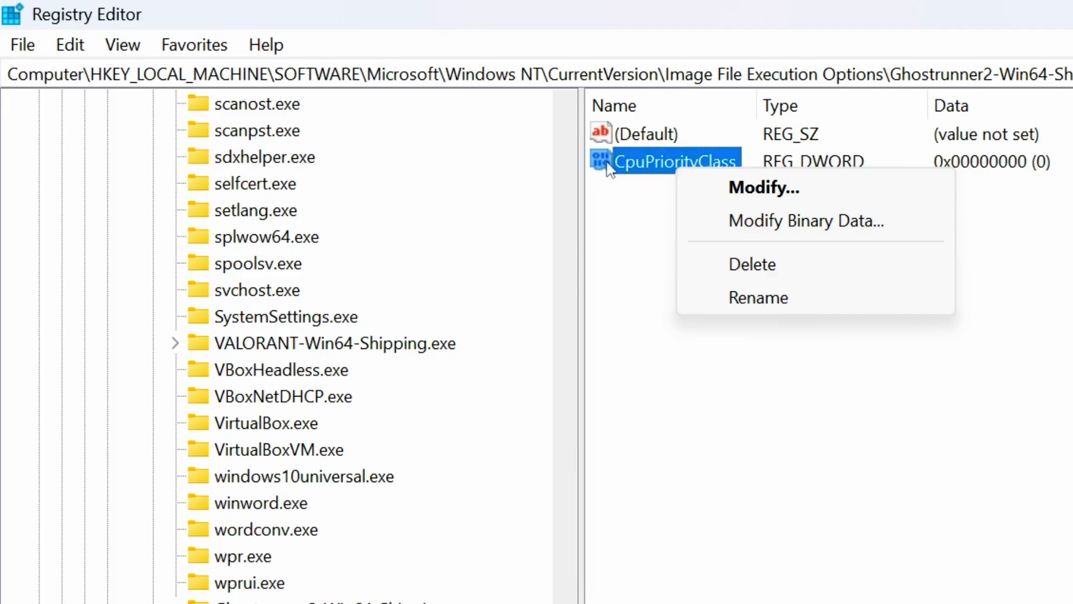
{"action": "left_click", "coordinate": [821, 204]}
{"action": "left_click", "coordinate": [234, 285]}
{"action": "key", "text": "BackSpace"}
{"action": "type", "text": "3"}
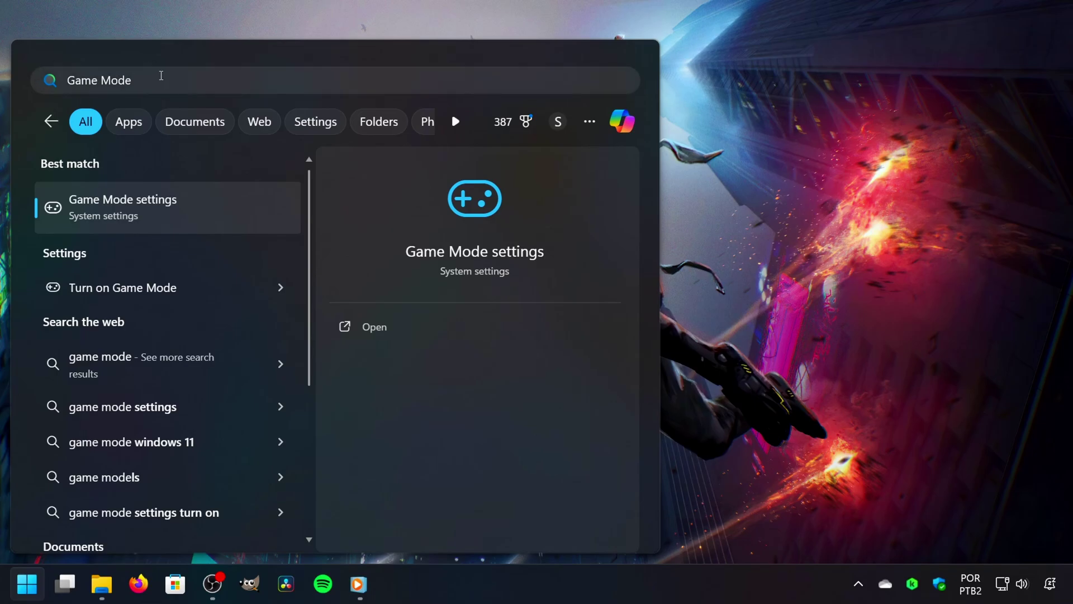
Open the Game Mode settings page from the Start search results
{"action": "left_click", "coordinate": [79, 201]}
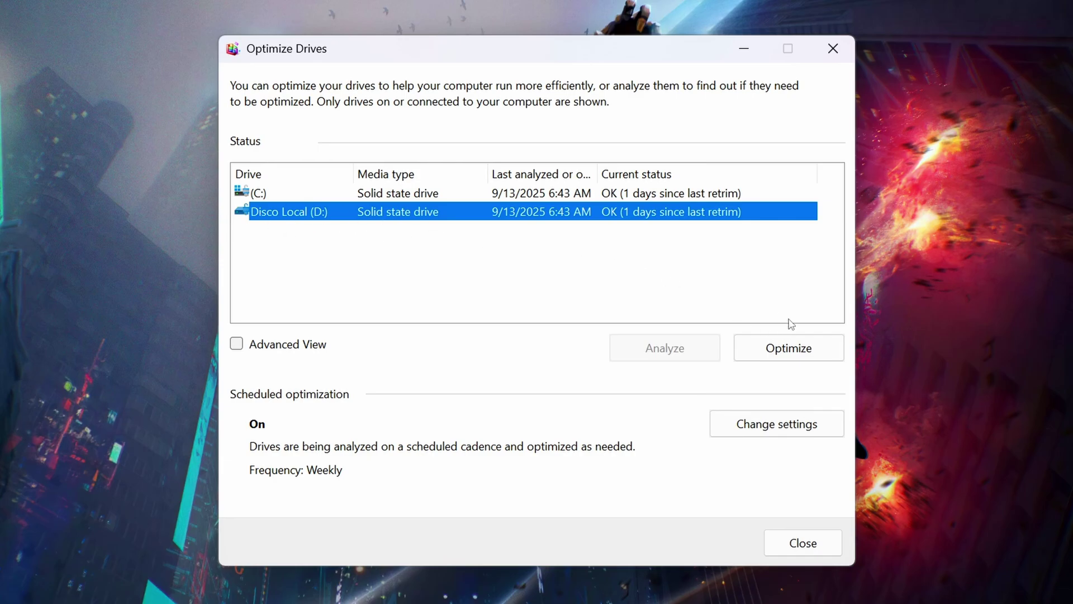
Optimize the Disco Local (D:) drive
{"action": "left_click", "coordinate": [783, 352]}
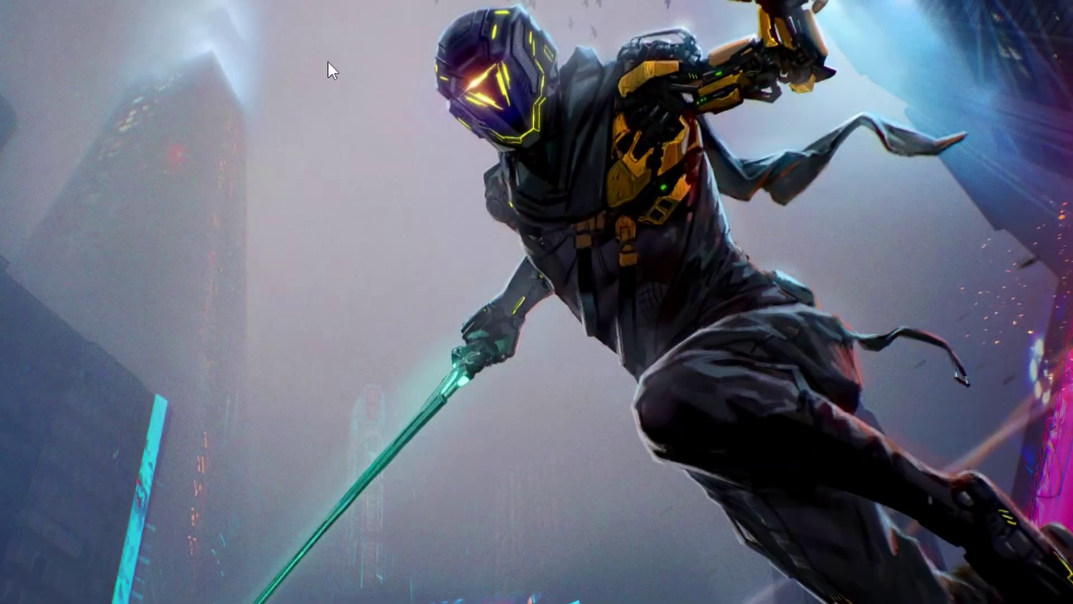
Launch NVIDIA Control Panel from the desktop's full context menu
{"action": "right_click", "coordinate": [339, 56]}
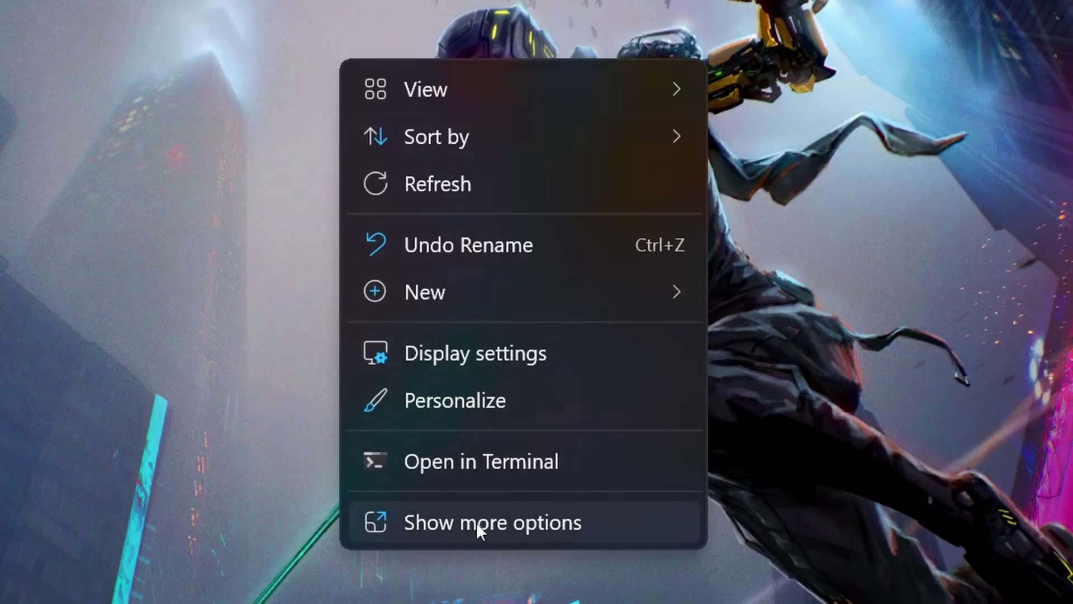
{"action": "left_click", "coordinate": [559, 521]}
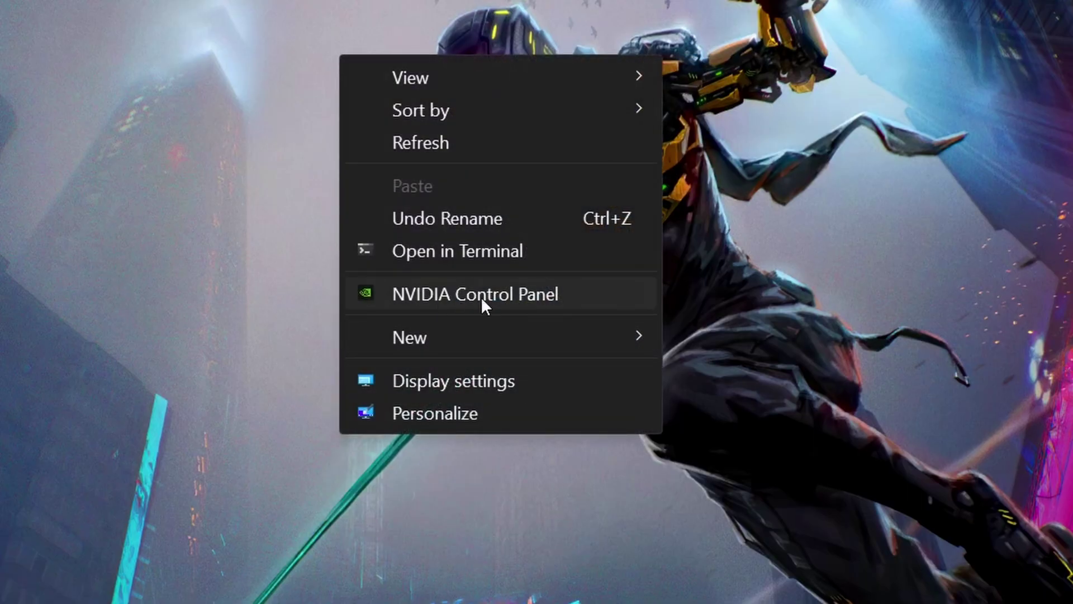
{"action": "left_click", "coordinate": [488, 294]}
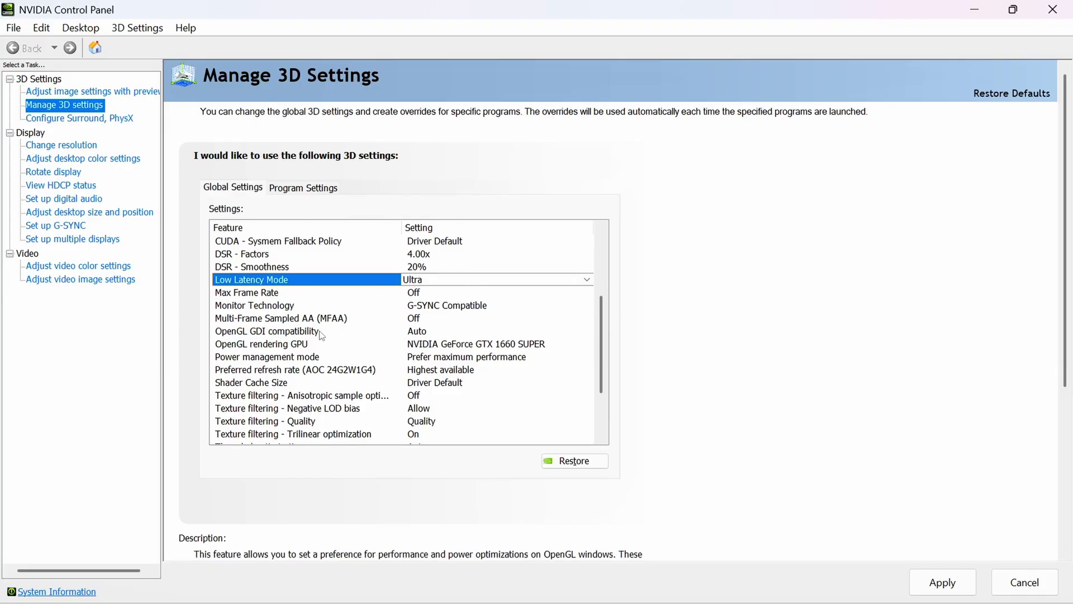
Set the global Power management mode to Prefer maximum performance
{"action": "left_click", "coordinate": [338, 358]}
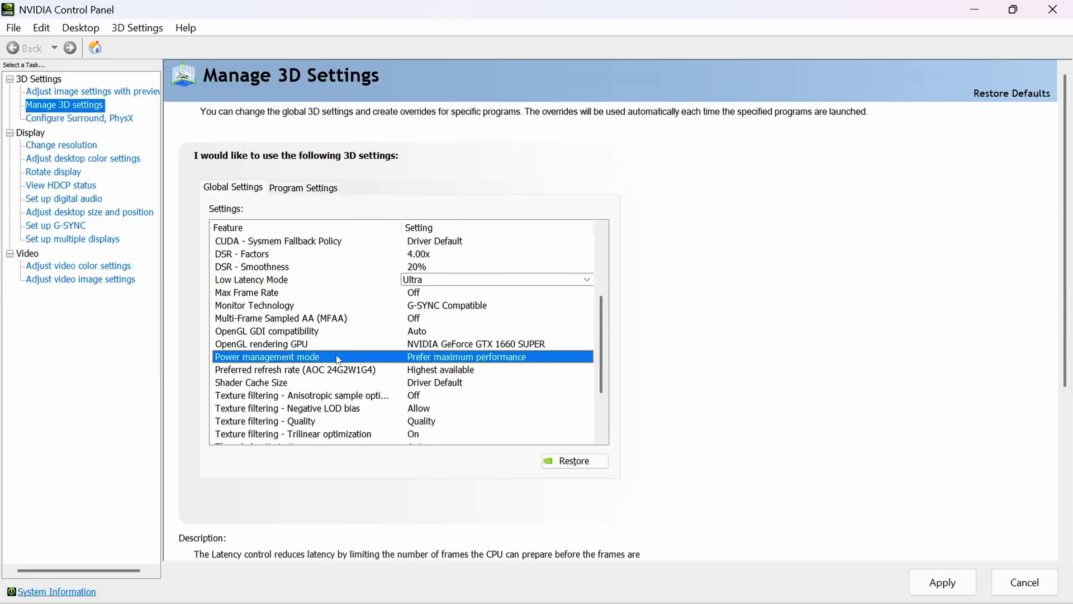
{"action": "left_click", "coordinate": [462, 359]}
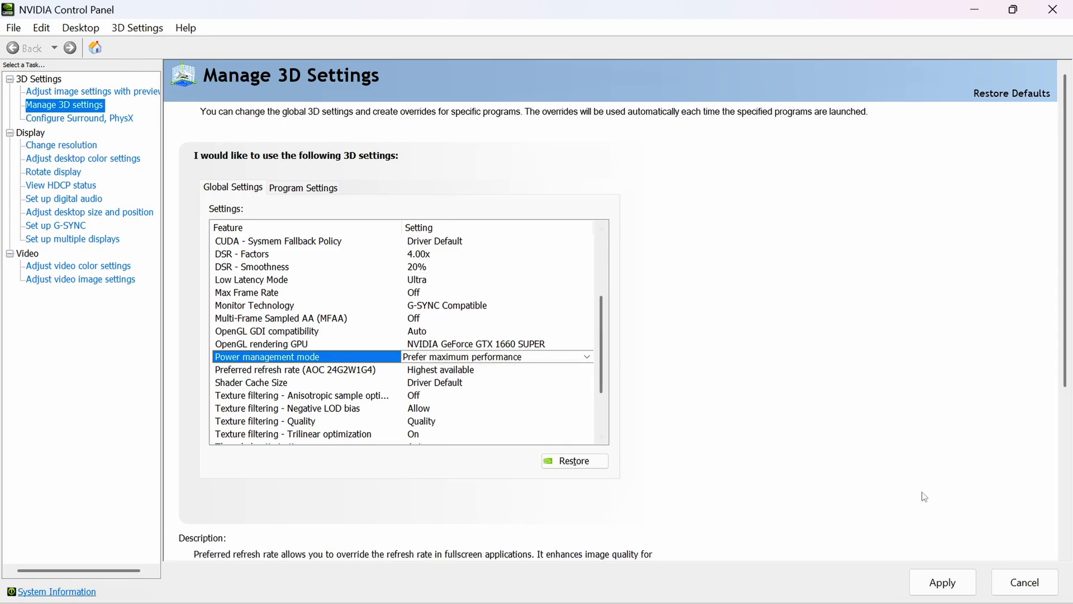
{"action": "scroll", "coordinate": [606, 346], "scroll_direction": "up", "scroll_amount": 3}
{"action": "scroll", "coordinate": [608, 347], "scroll_direction": "down", "scroll_amount": 4}
{"action": "scroll", "coordinate": [607, 348], "scroll_direction": "down", "scroll_amount": 1}
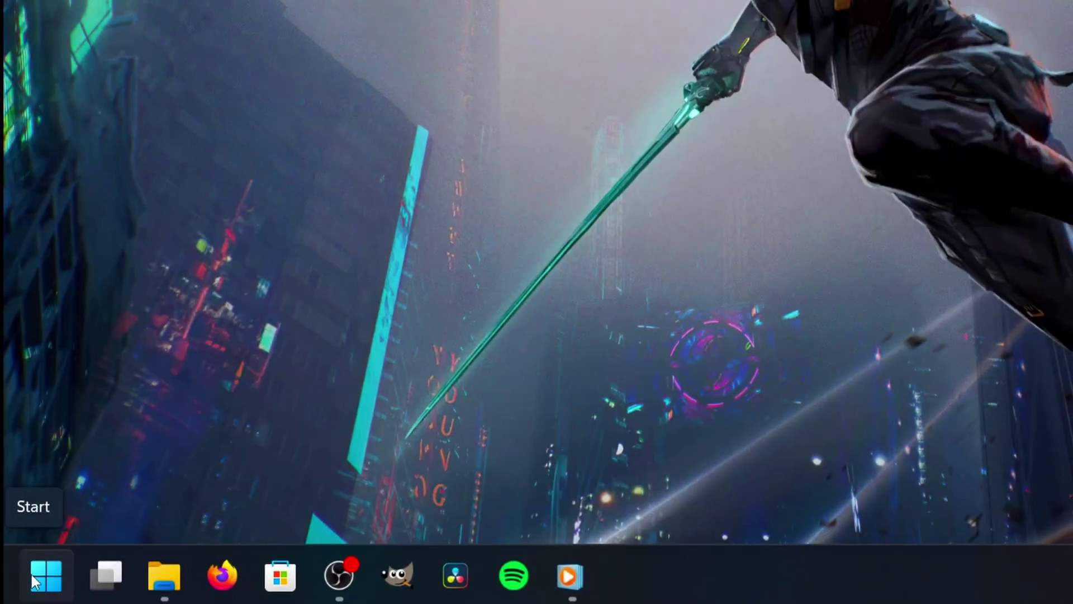
In an admin Terminal, run DISM /Online /Cleanup-image /Restorehealth, then start sfc /scannow
{"action": "right_click", "coordinate": [35, 581]}
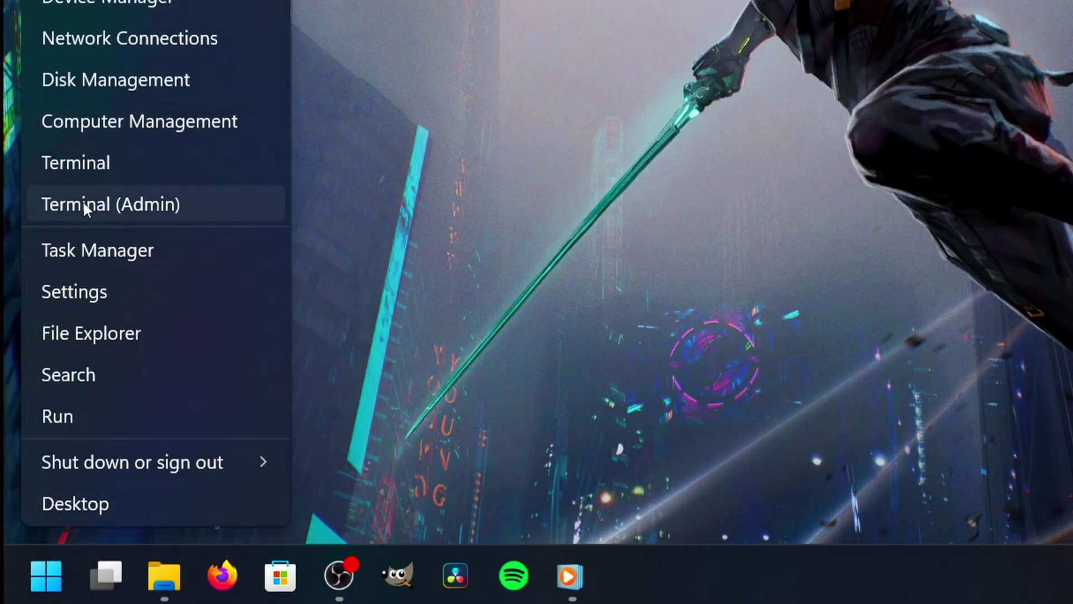
{"action": "left_click", "coordinate": [129, 206]}
{"action": "type", "text": "DIs"}
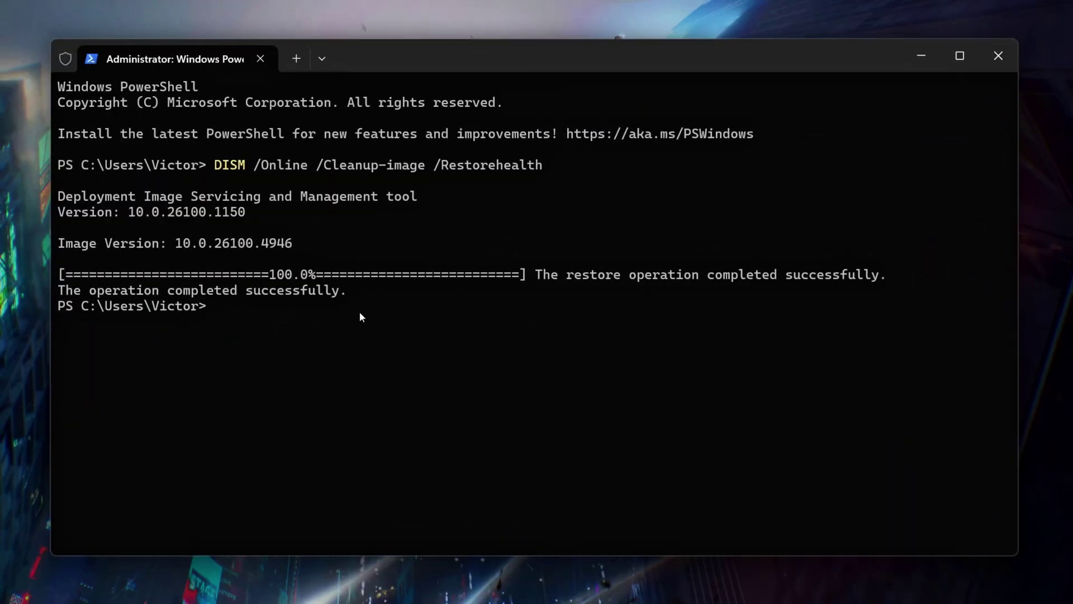
{"action": "type", "text": "sf"}
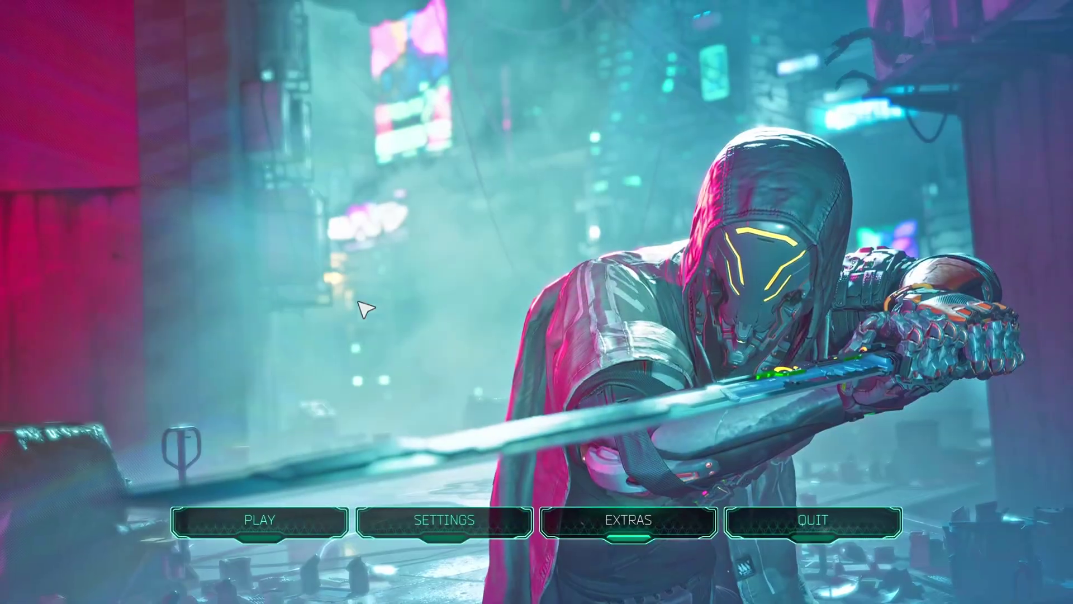
Go to Ghostrunner 2's VIDEO settings tab and scroll through its quality options
{"action": "left_click", "coordinate": [458, 531]}
{"action": "left_click", "coordinate": [461, 114]}
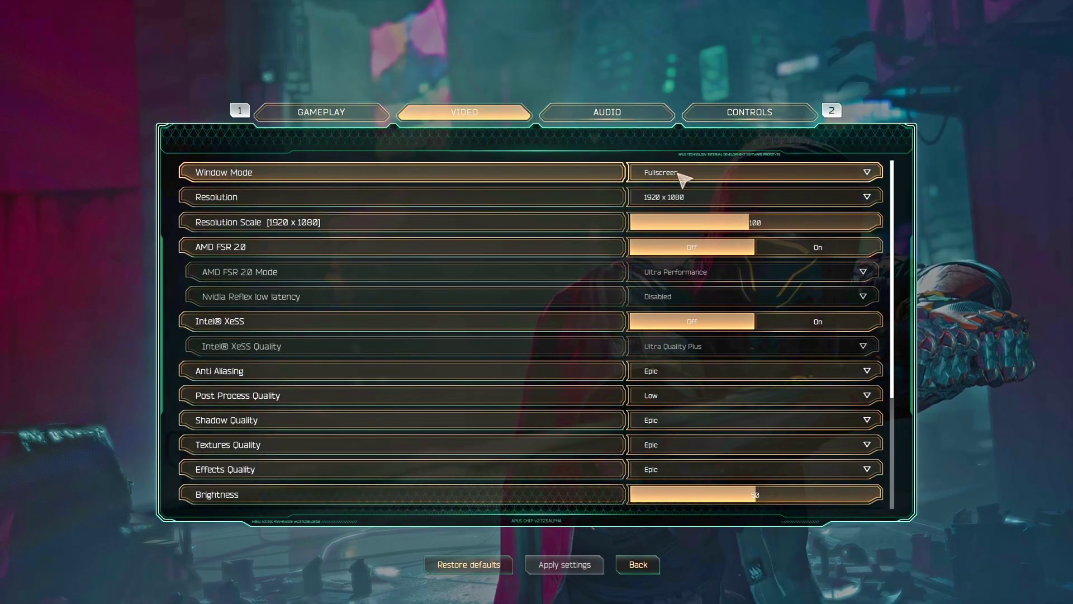
{"action": "scroll", "coordinate": [894, 202], "scroll_direction": "down", "scroll_amount": 3}
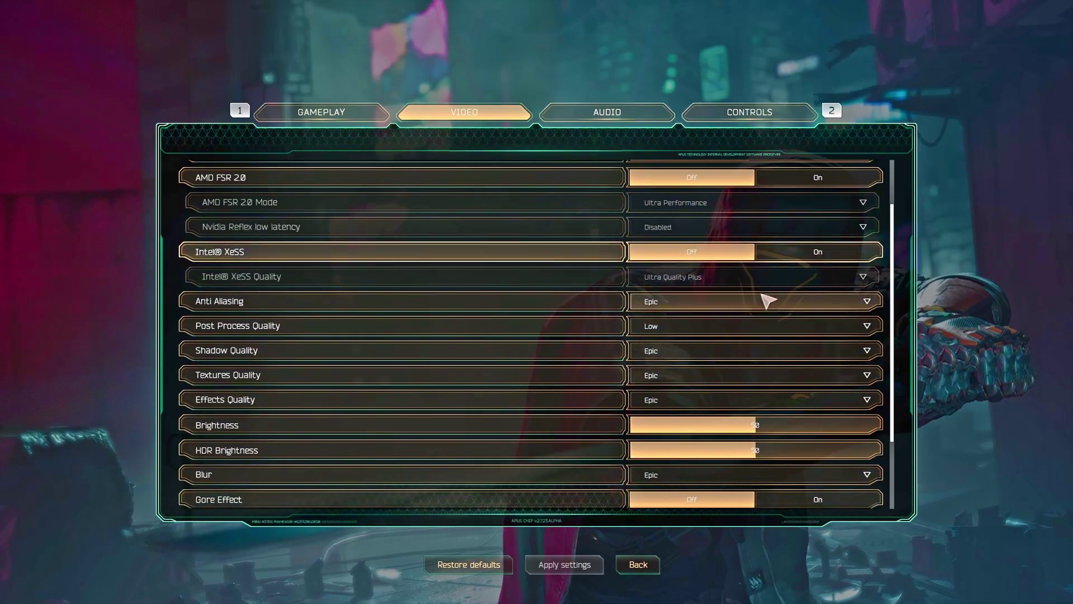